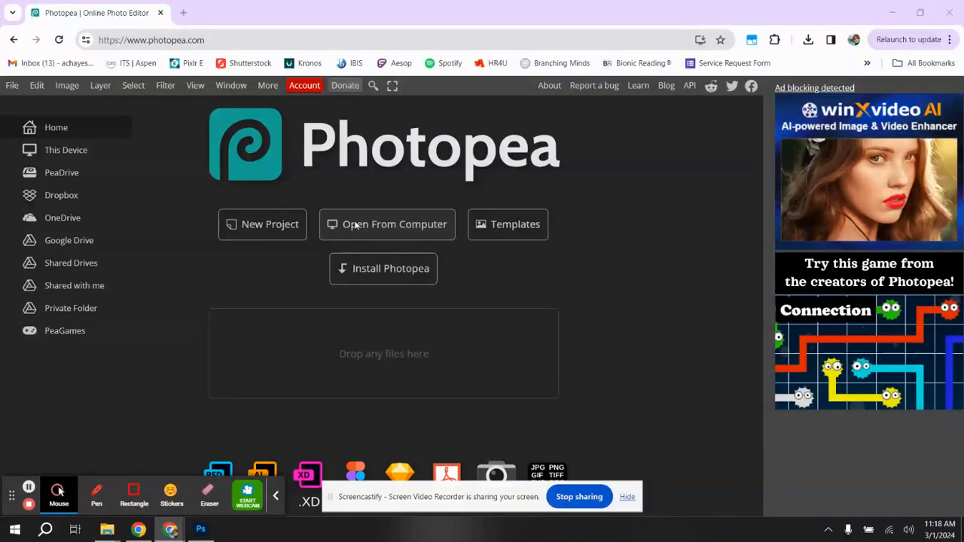
# Open the image 20240228_152956 from the computer's Downloads folder.
pyautogui.click(356, 225)
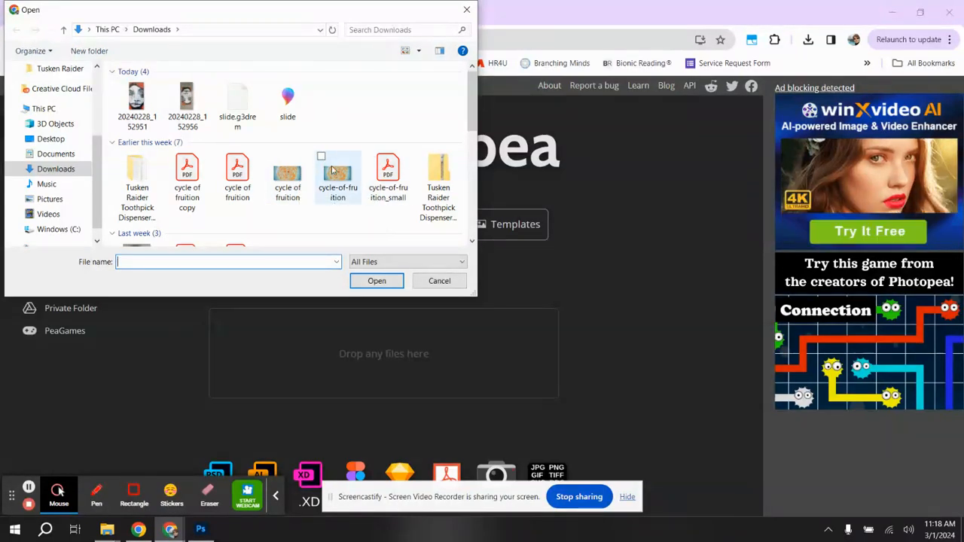
pyautogui.click(192, 109)
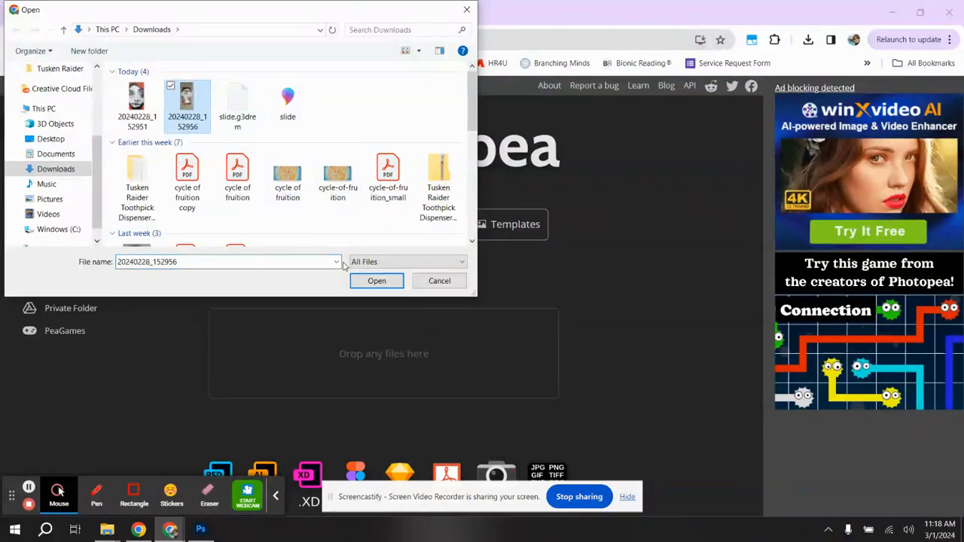
pyautogui.click(384, 284)
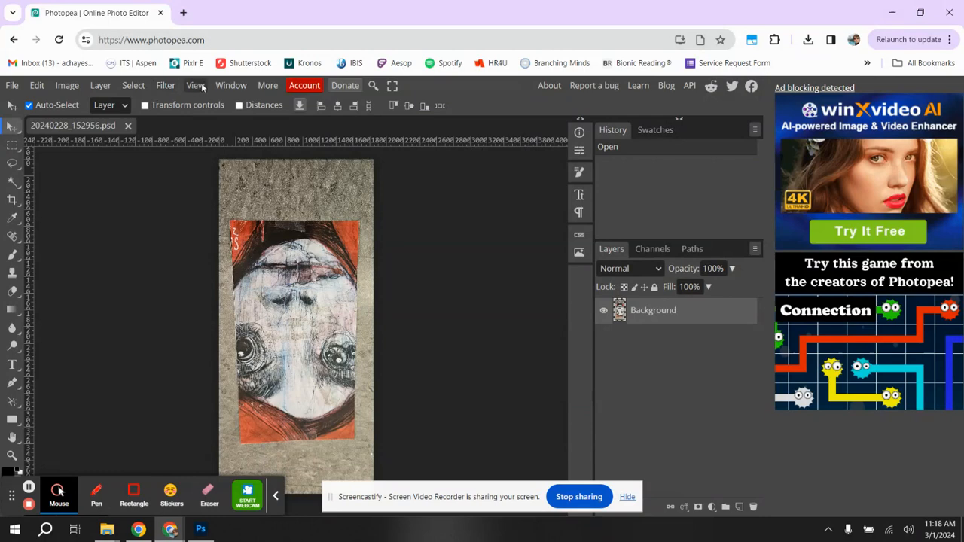
# Hide the rulers around the canvas.
pyautogui.click(231, 85)
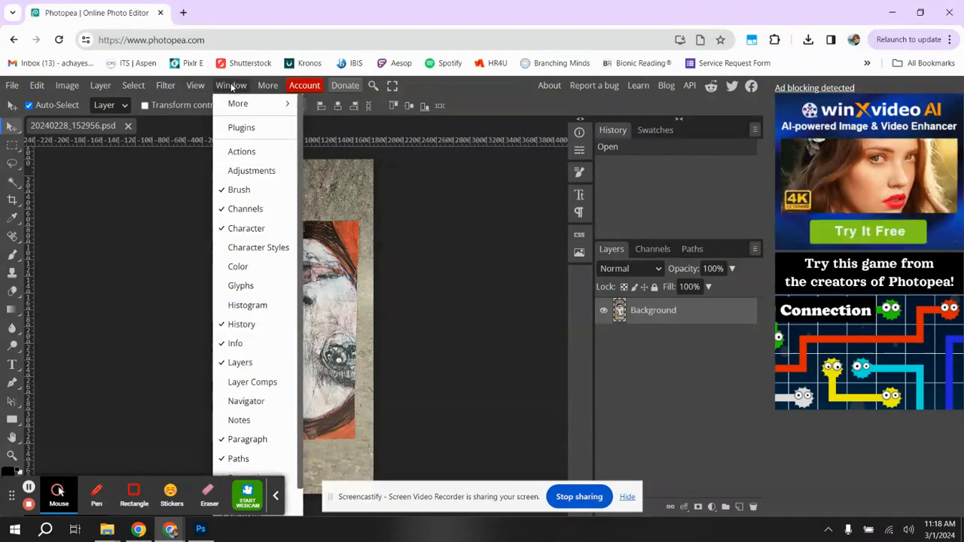
pyautogui.click(195, 85)
pyautogui.click(195, 85)
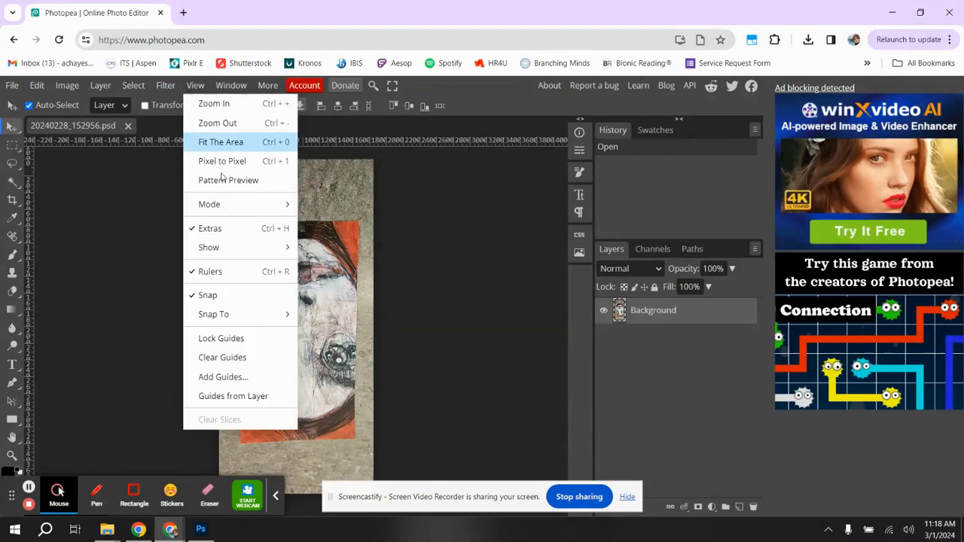
pyautogui.click(194, 272)
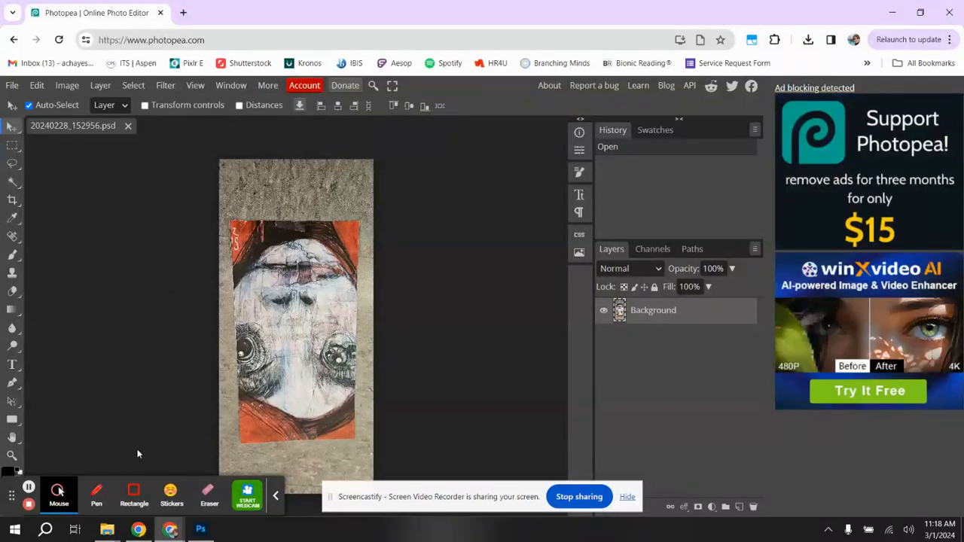
# Rotate the upside-down artwork photo by 180° with a Transform.
pyautogui.click(37, 86)
pyautogui.moveTo(85, 391)
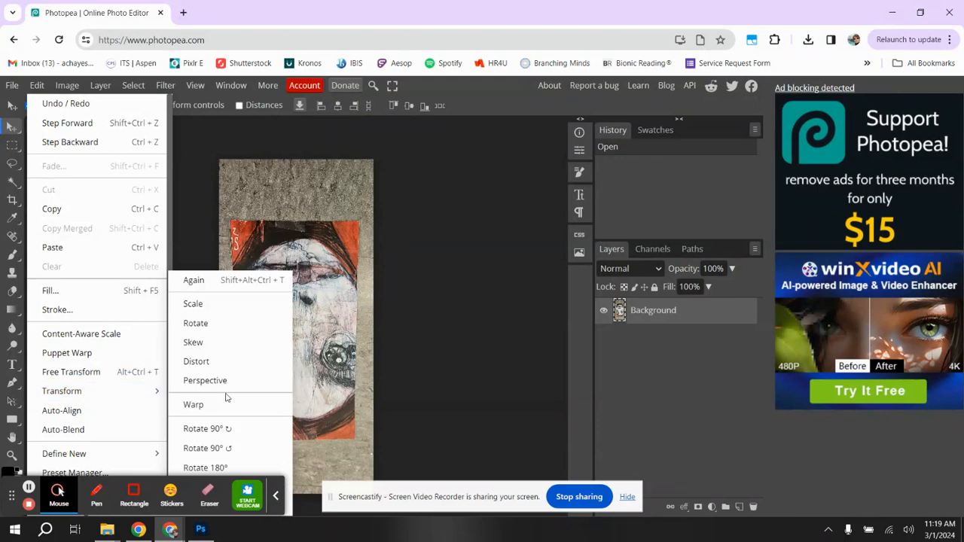
pyautogui.click(220, 469)
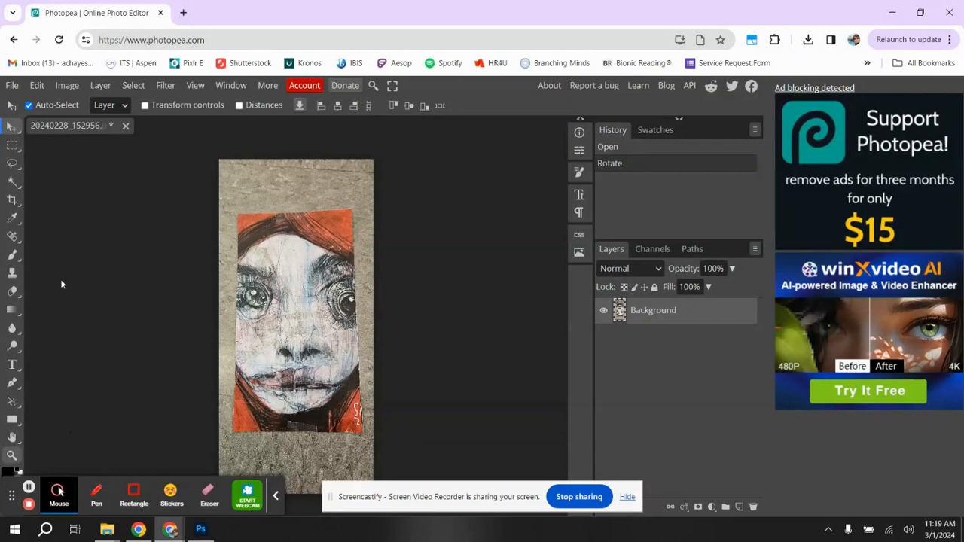
# Crop the photo closely around the red-haired portrait, removing most of the stone background on all four sides.
pyautogui.click(13, 200)
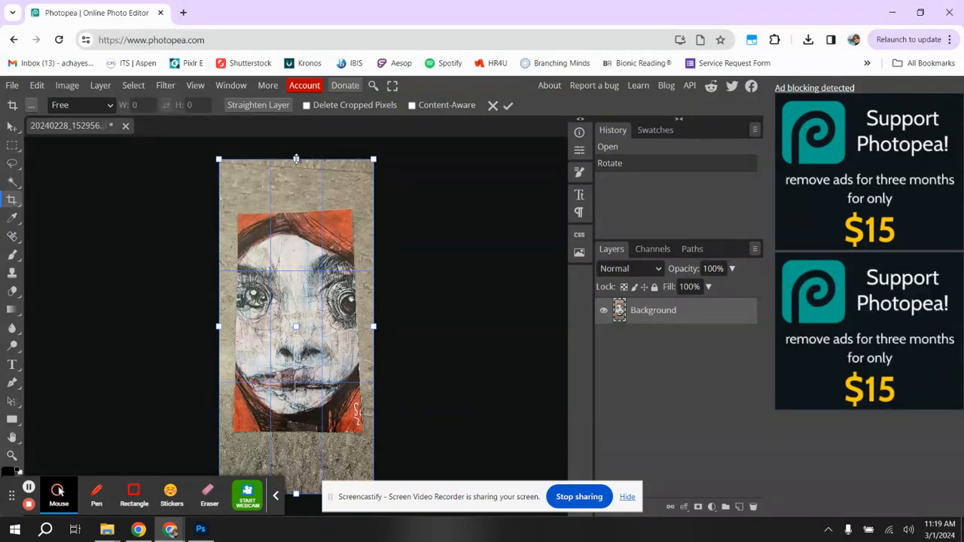
pyautogui.moveTo(296, 159); pyautogui.dragTo(309, 209)
pyautogui.moveTo(219, 351)
pyautogui.mouseDown()
pyautogui.moveTo(260, 351)
pyautogui.moveTo(232, 349)
pyautogui.mouseUp()
pyautogui.moveTo(373, 350); pyautogui.dragTo(362, 351)
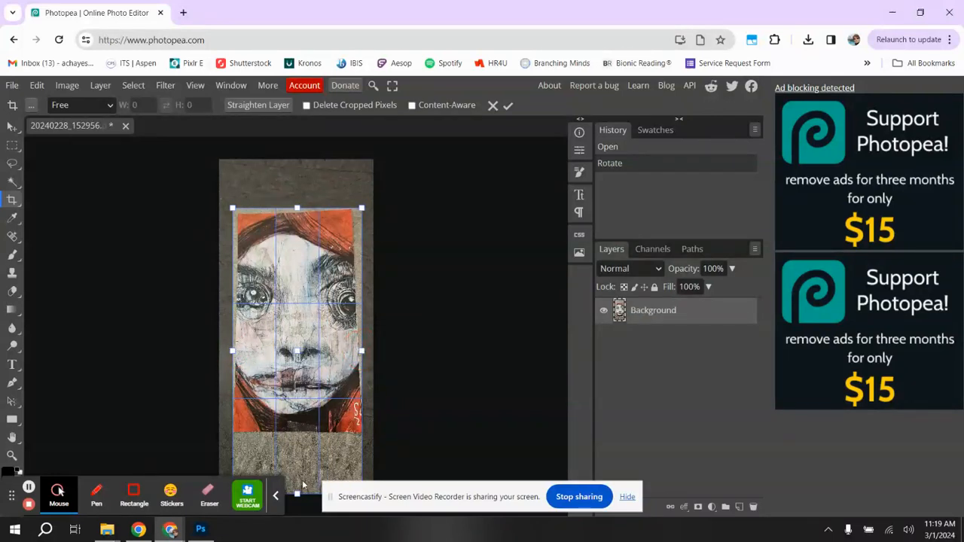
pyautogui.moveTo(297, 492); pyautogui.dragTo(305, 434)
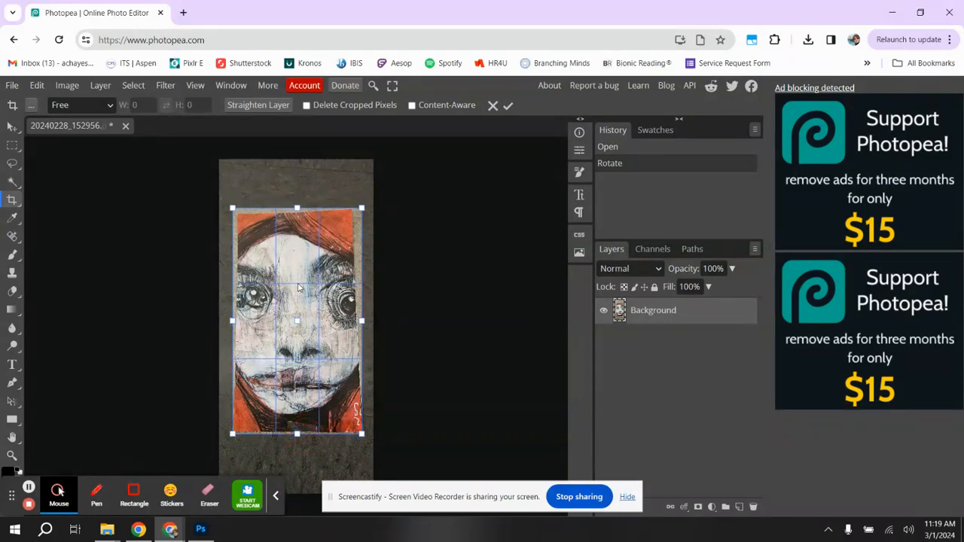
pyautogui.click(509, 106)
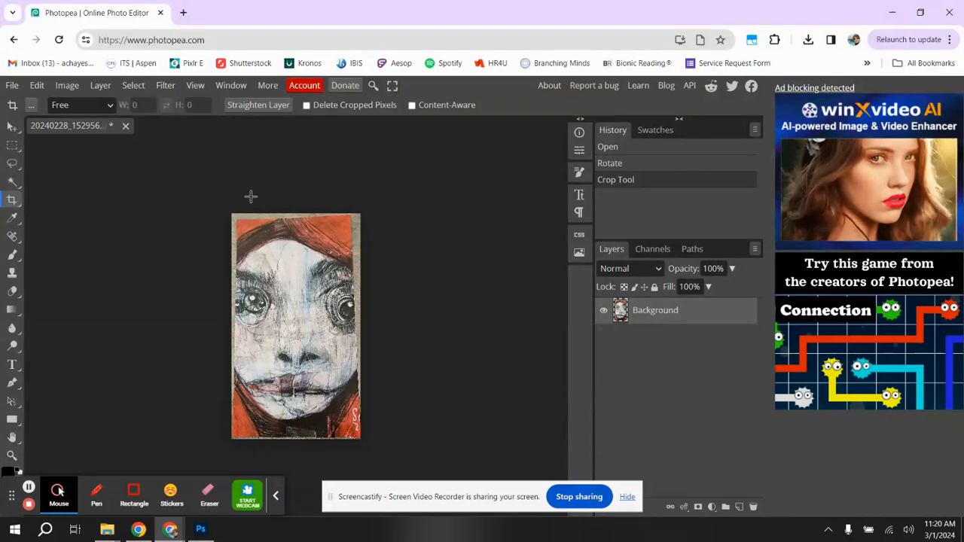
# Make a rectangular selection around the entire cropped portrait image.
pyautogui.click(12, 457)
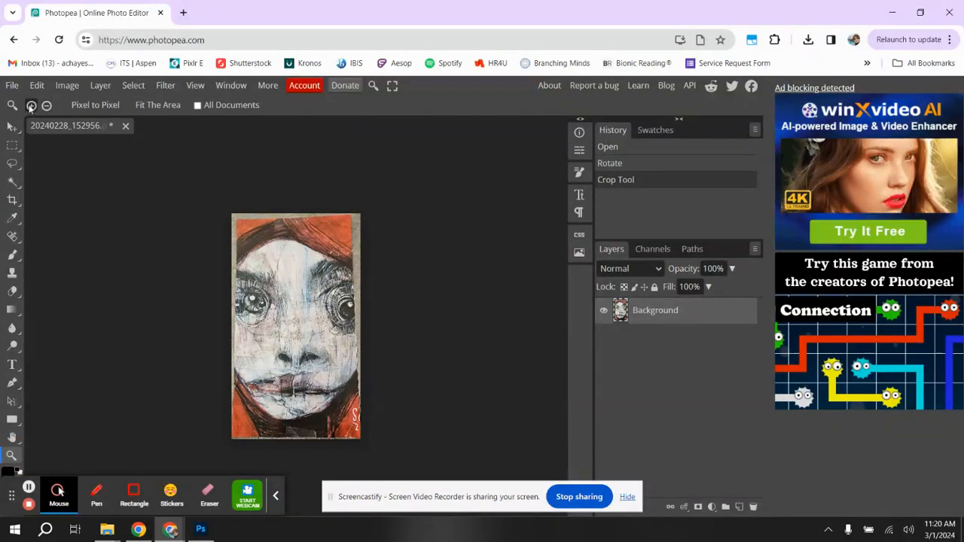
pyautogui.click(284, 265)
pyautogui.scroll(-2, 309, 294)
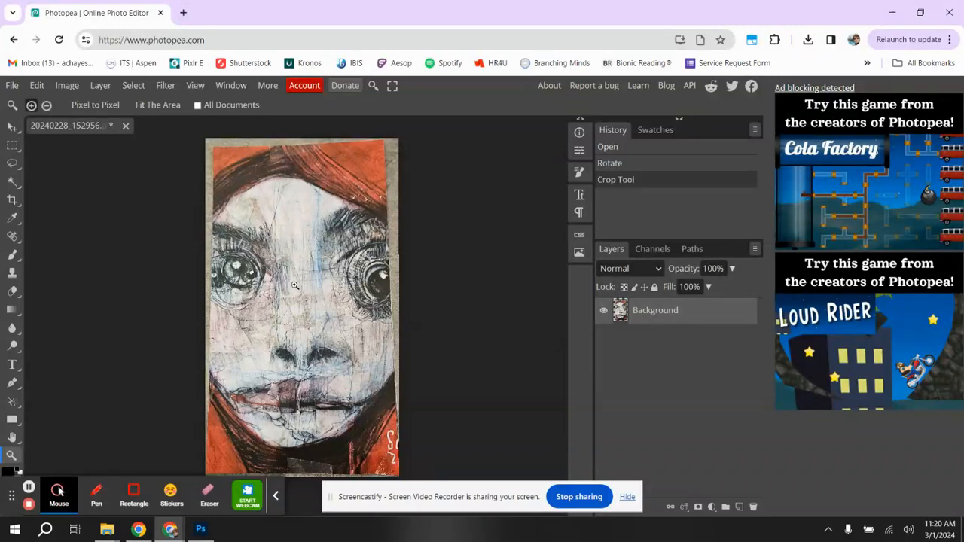
pyautogui.scroll(-1, 295, 286)
pyautogui.scroll(1, 295, 285)
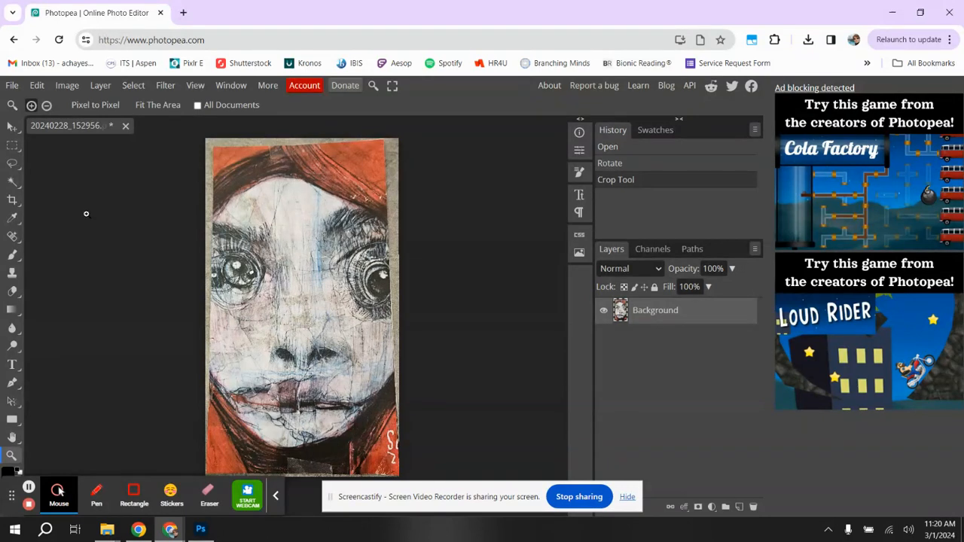
pyautogui.click(12, 145)
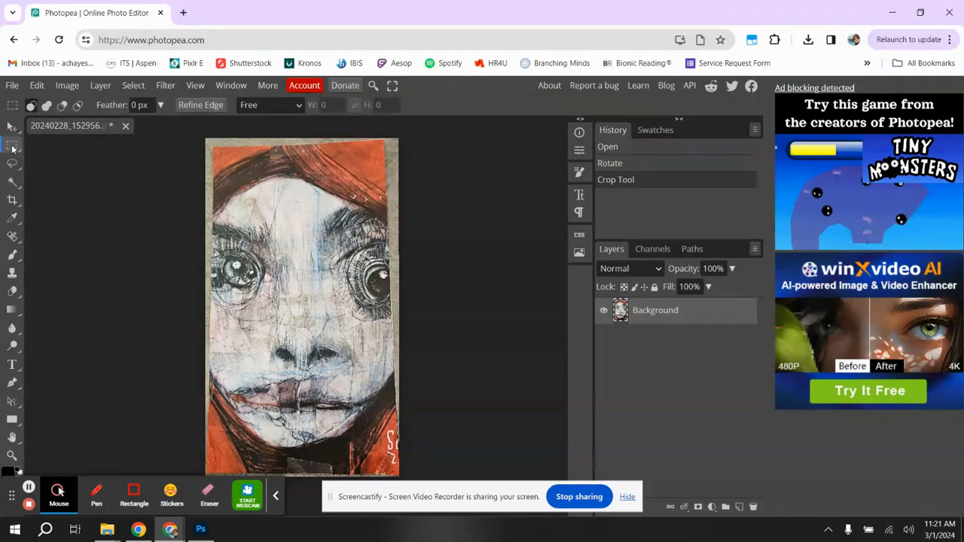
pyautogui.click(36, 85)
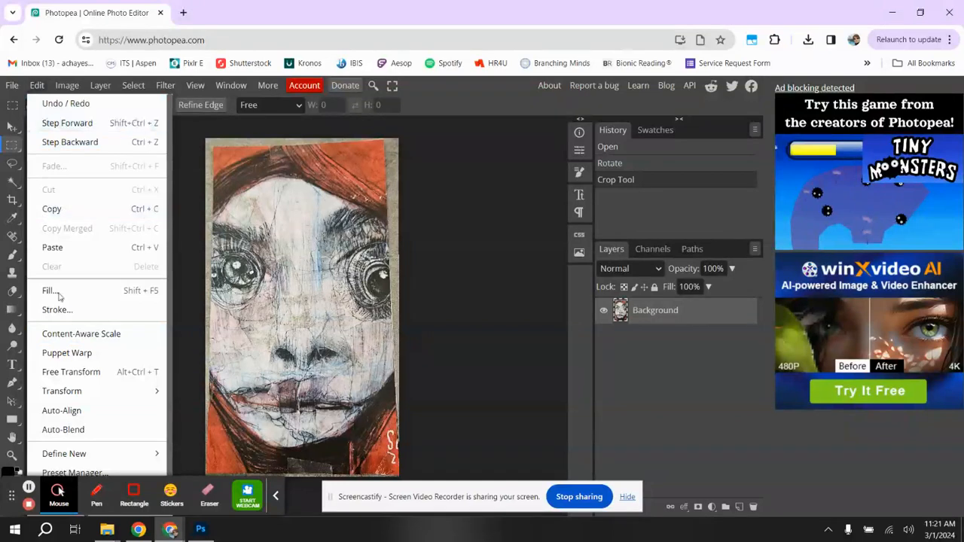
pyautogui.click(83, 379)
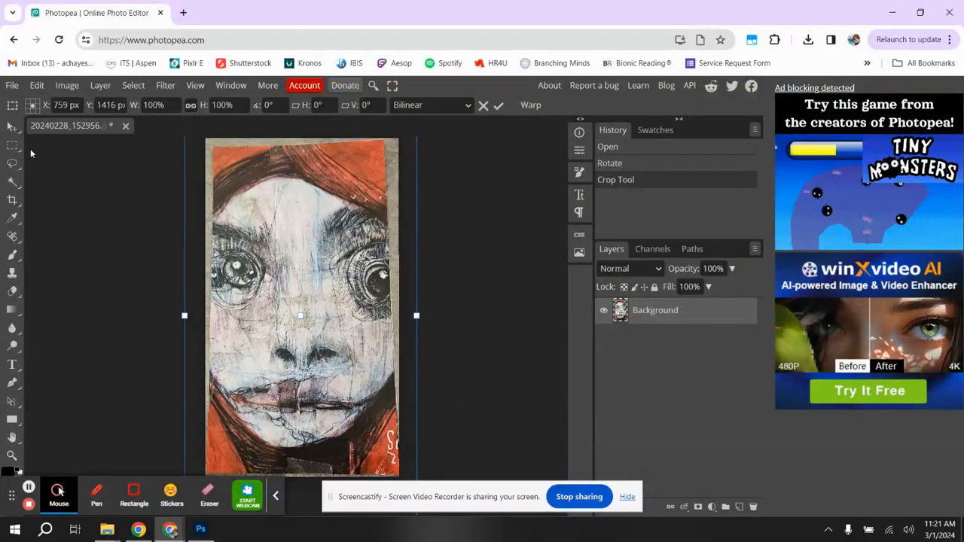
pyautogui.click(11, 146)
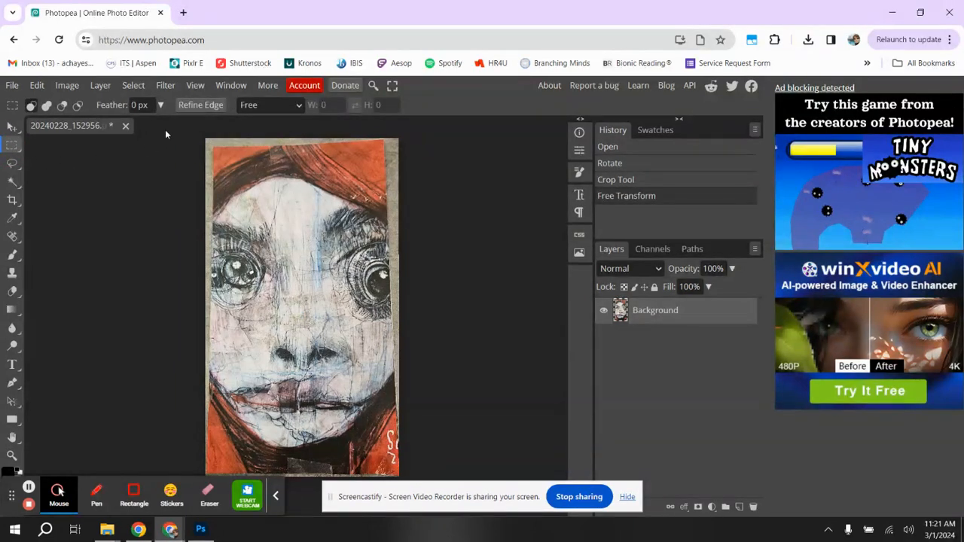
pyautogui.moveTo(178, 128); pyautogui.dragTo(437, 472)
pyautogui.moveTo(199, 140); pyautogui.dragTo(405, 469)
pyautogui.moveTo(202, 136); pyautogui.dragTo(427, 456)
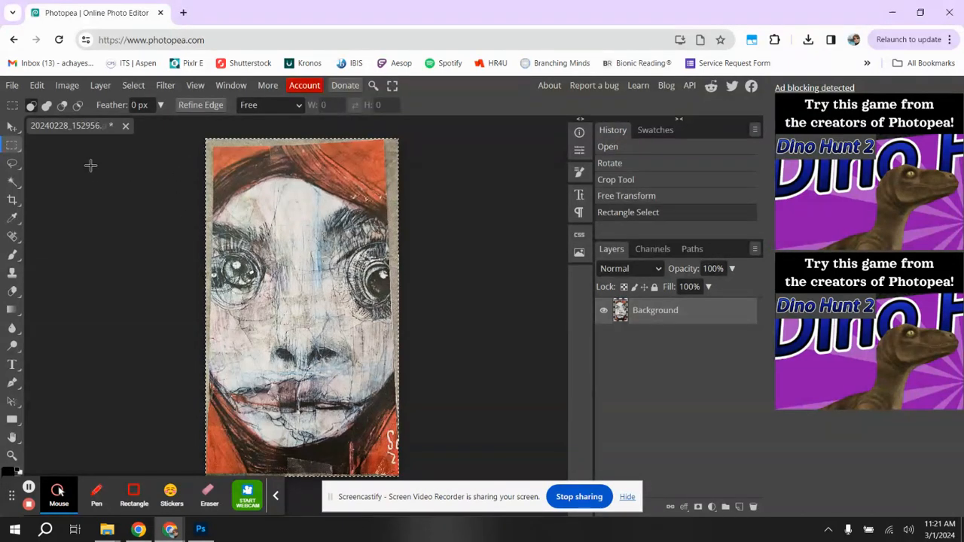
pyautogui.click(38, 88)
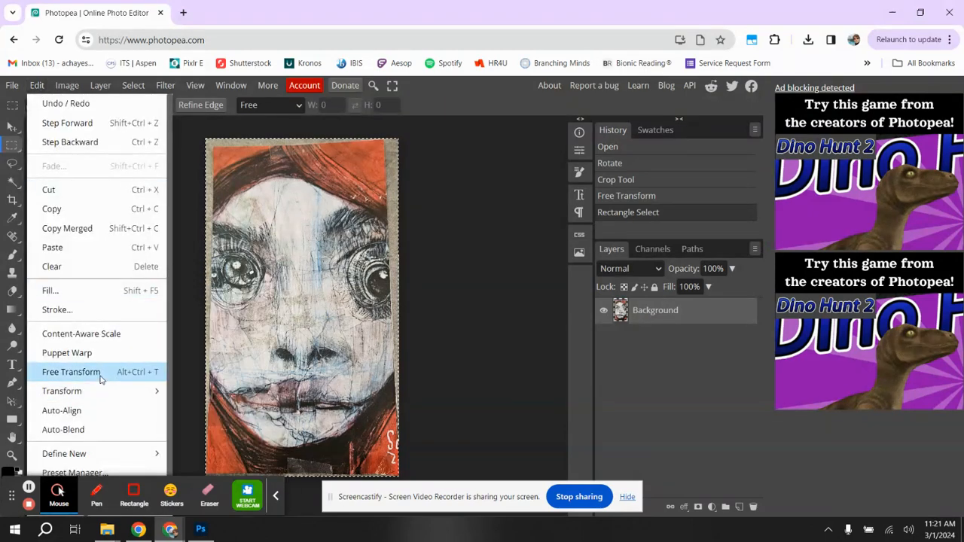
pyautogui.moveTo(100, 391)
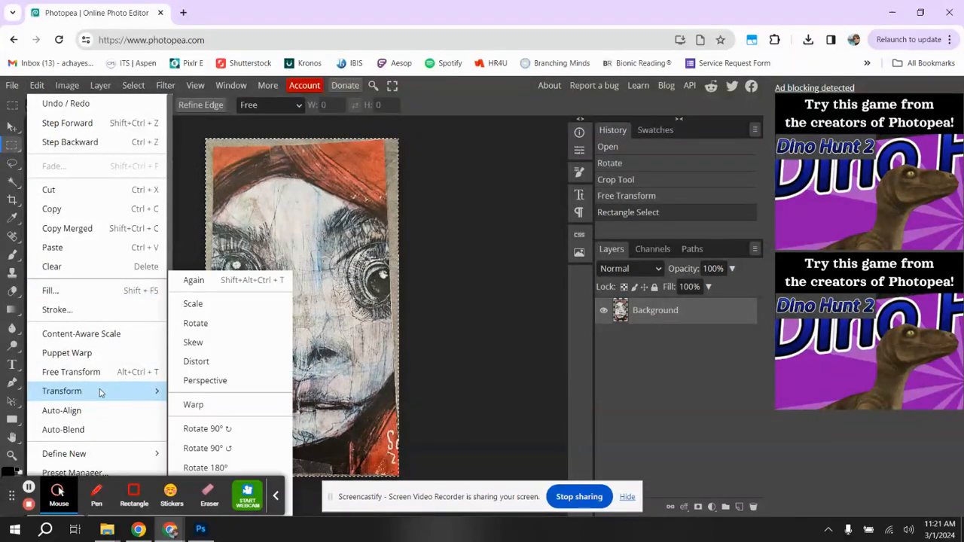
pyautogui.click(204, 409)
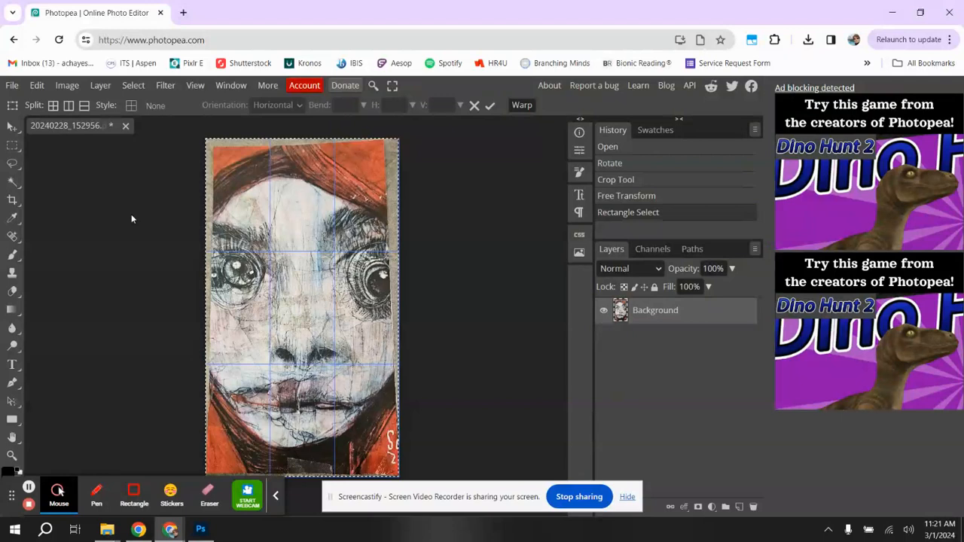
# Start a Warp of the selected portrait and pull its upper-left corner and top edge outward past the canvas.
pyautogui.click(38, 85)
pyautogui.click(97, 372)
pyautogui.click(531, 106)
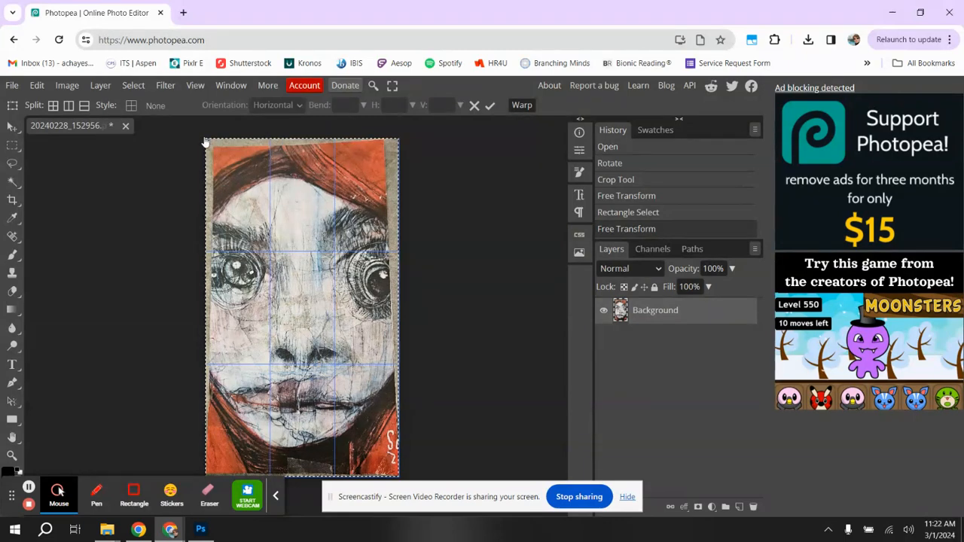
pyautogui.moveTo(207, 143); pyautogui.dragTo(197, 139)
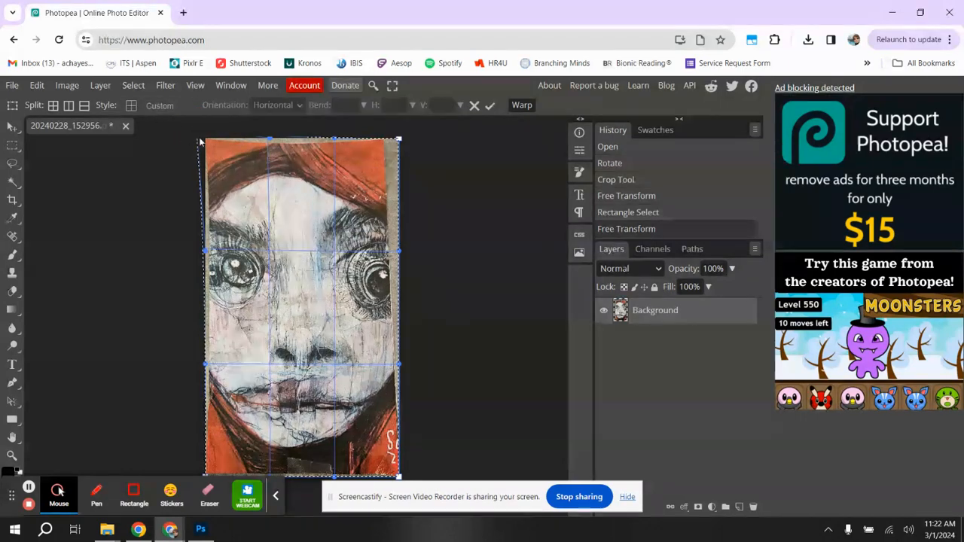
pyautogui.click(268, 141)
pyautogui.moveTo(269, 143); pyautogui.dragTo(269, 136)
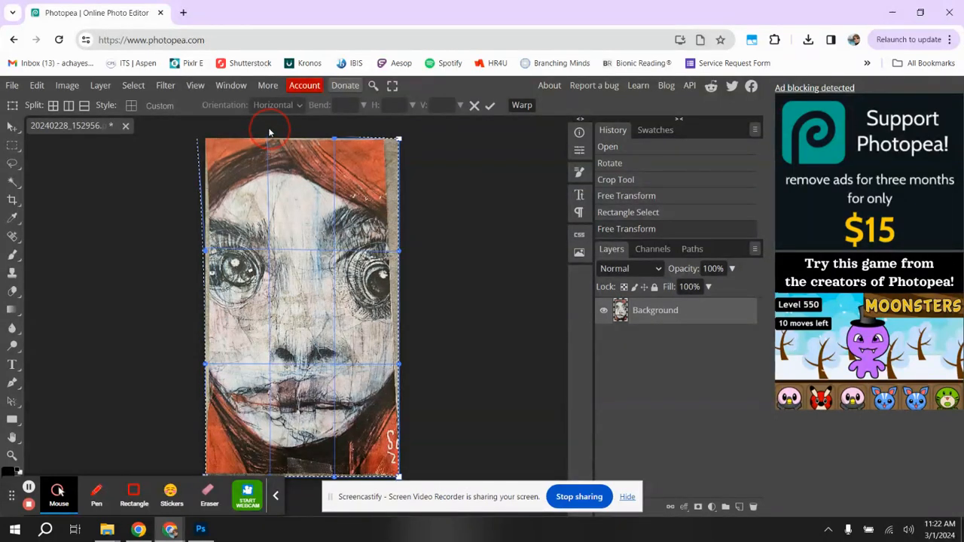
# Warp the portrait's upper-right corner and right edge outward to push the grey background strip off the canvas.
pyautogui.click(337, 141)
pyautogui.click(400, 141)
pyautogui.moveTo(403, 142); pyautogui.dragTo(416, 142)
pyautogui.moveTo(400, 255); pyautogui.dragTo(413, 251)
pyautogui.moveTo(402, 367); pyautogui.dragTo(402, 367)
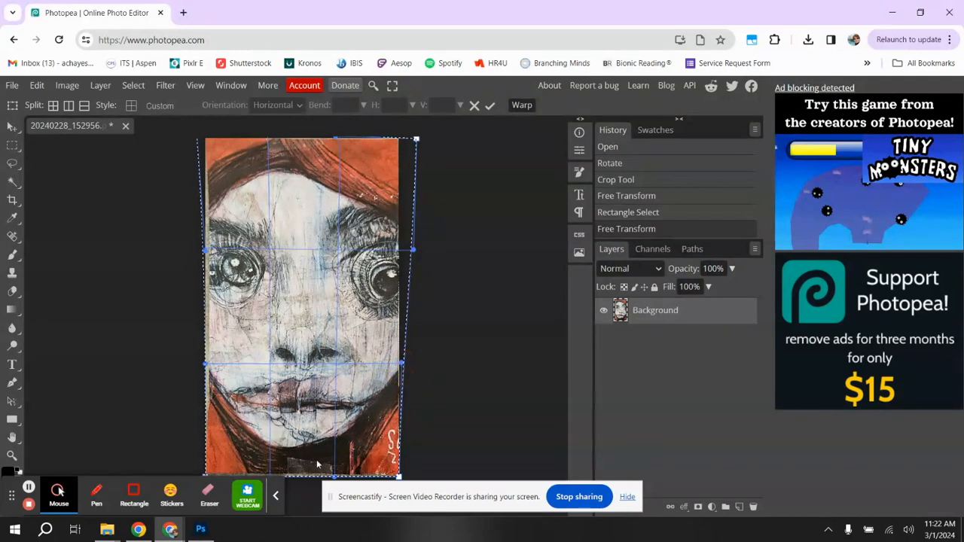
# Warp the portrait's bottom and left edges slightly outward past the canvas and apply the warp.
pyautogui.moveTo(336, 483); pyautogui.dragTo(272, 483)
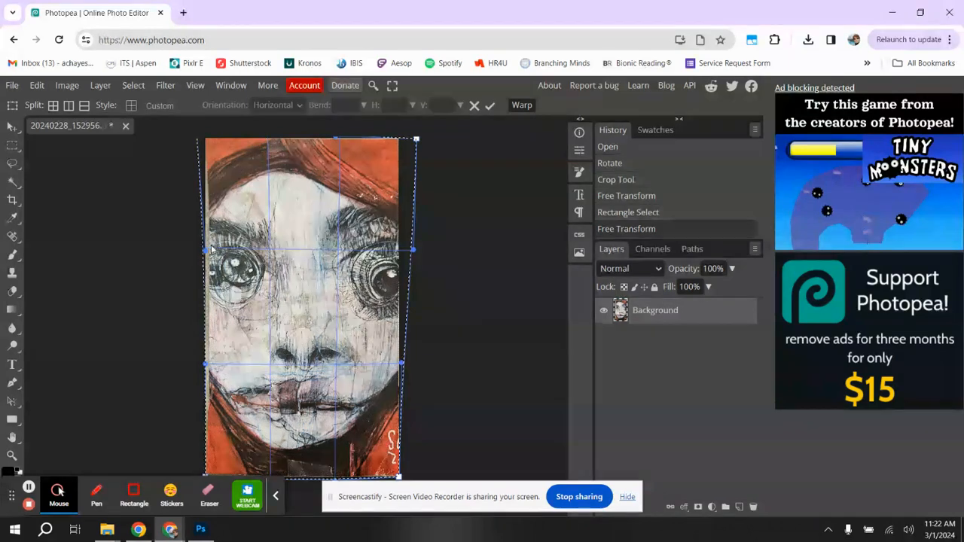
pyautogui.moveTo(206, 250); pyautogui.dragTo(201, 254)
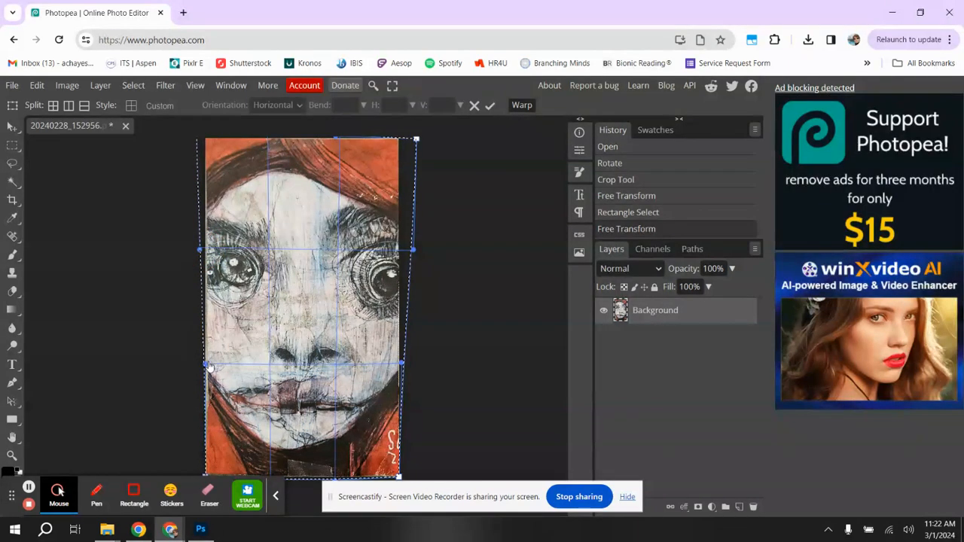
pyautogui.moveTo(204, 367); pyautogui.dragTo(201, 368)
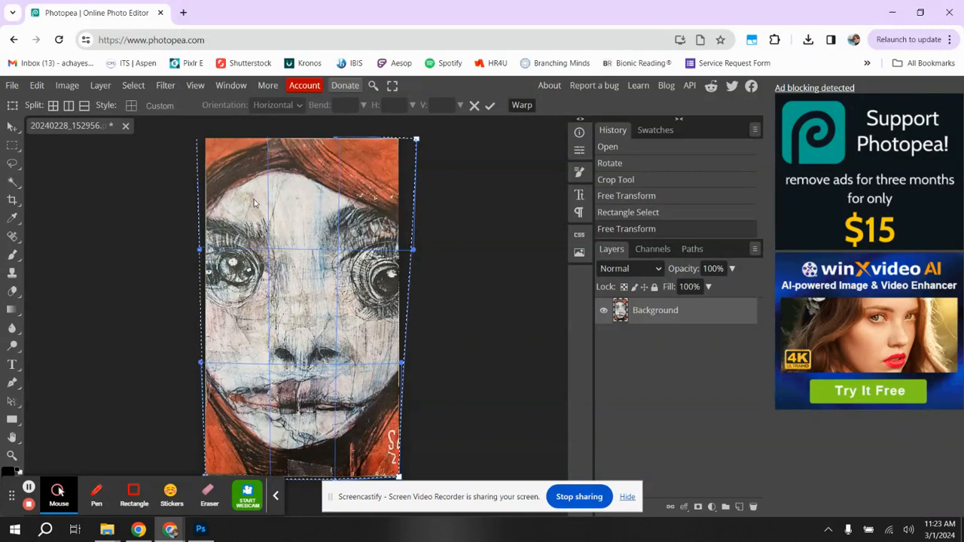
pyautogui.press('Return')
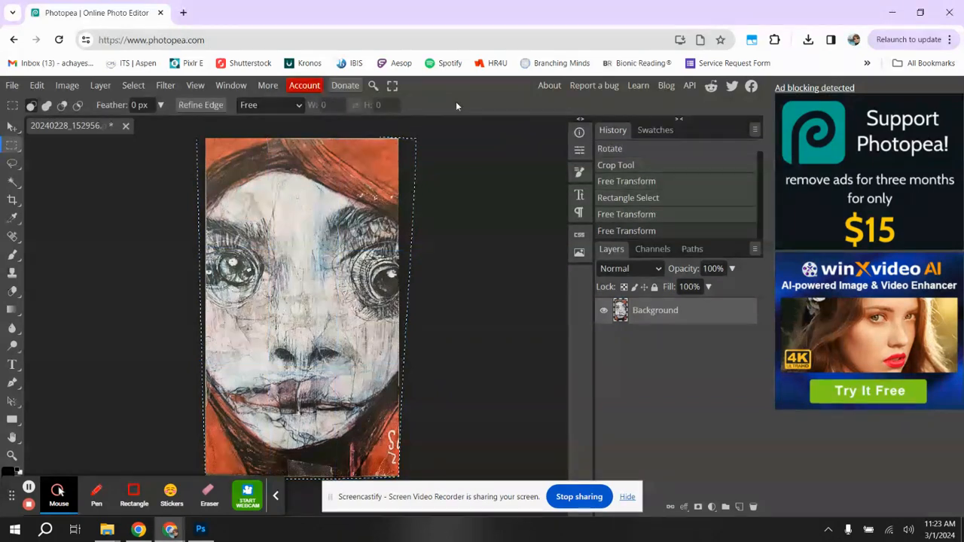
# Deselect the selection around the warped portrait.
pyautogui.click(11, 126)
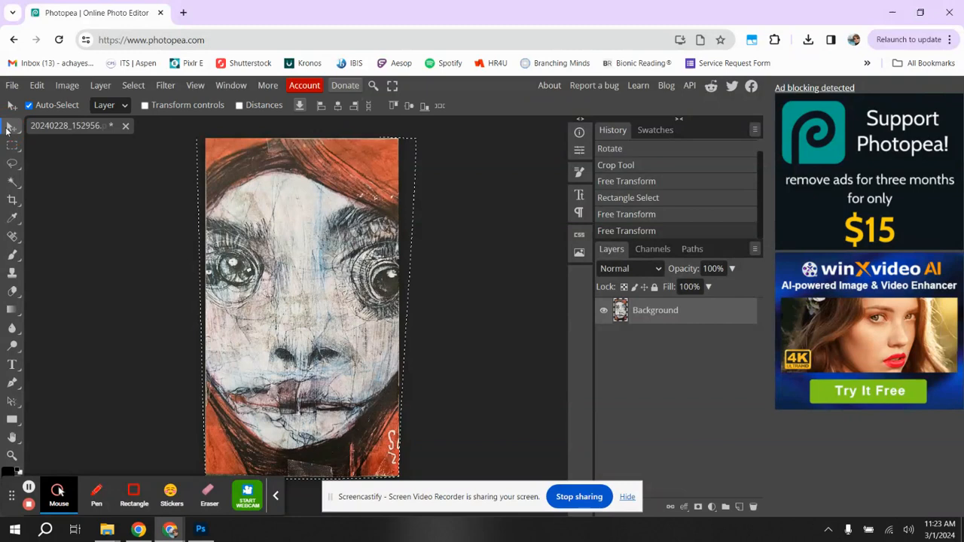
pyautogui.click(288, 175)
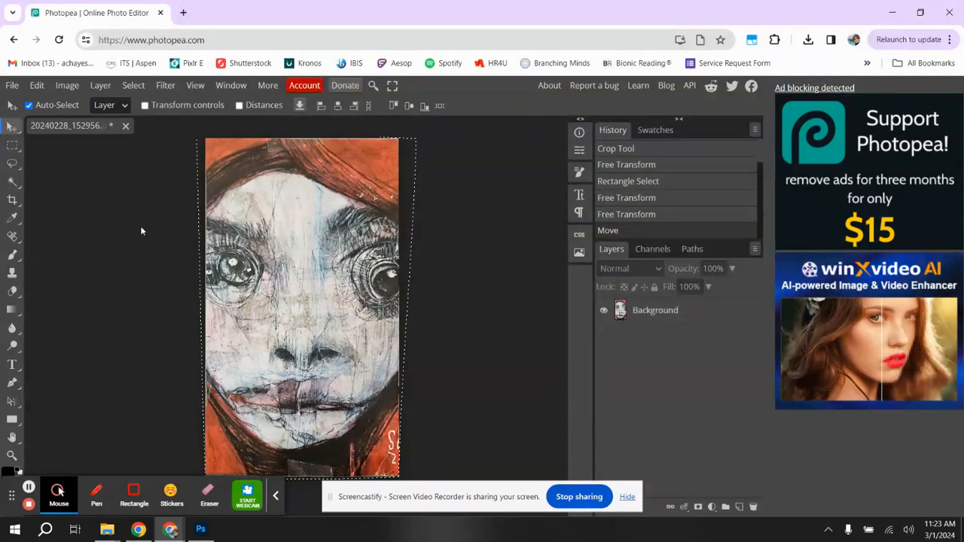
pyautogui.click(11, 144)
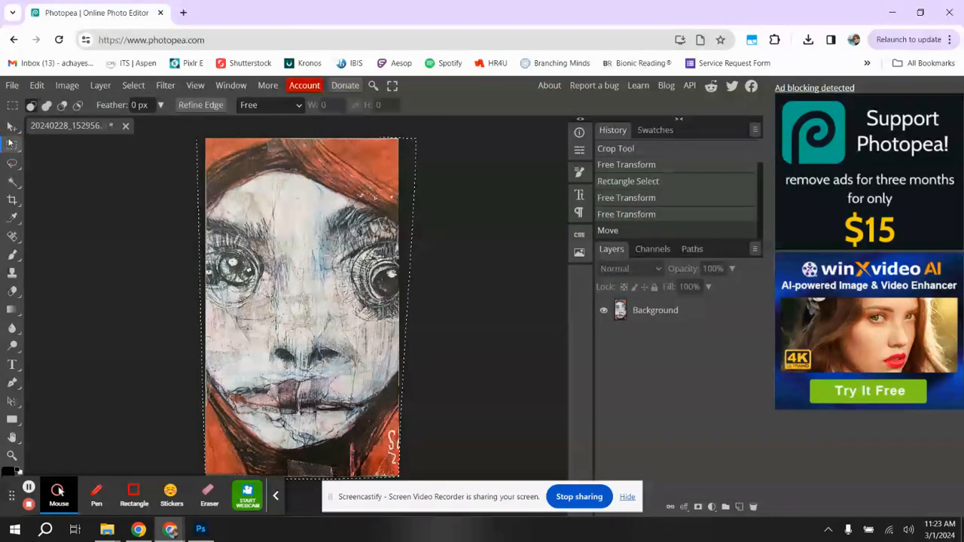
pyautogui.click(175, 205)
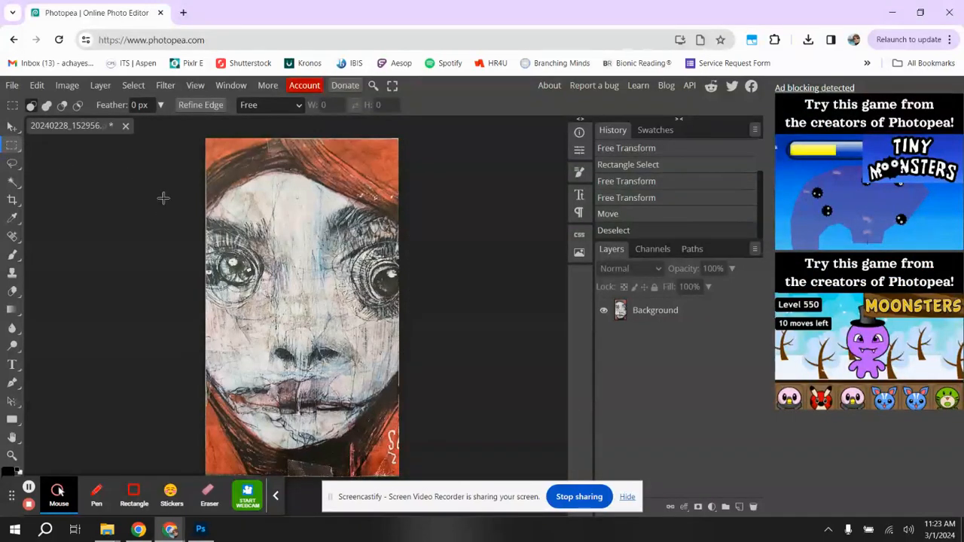
# Select the Background layer with the Move tool and apply Auto Tone to the portrait.
pyautogui.click(11, 129)
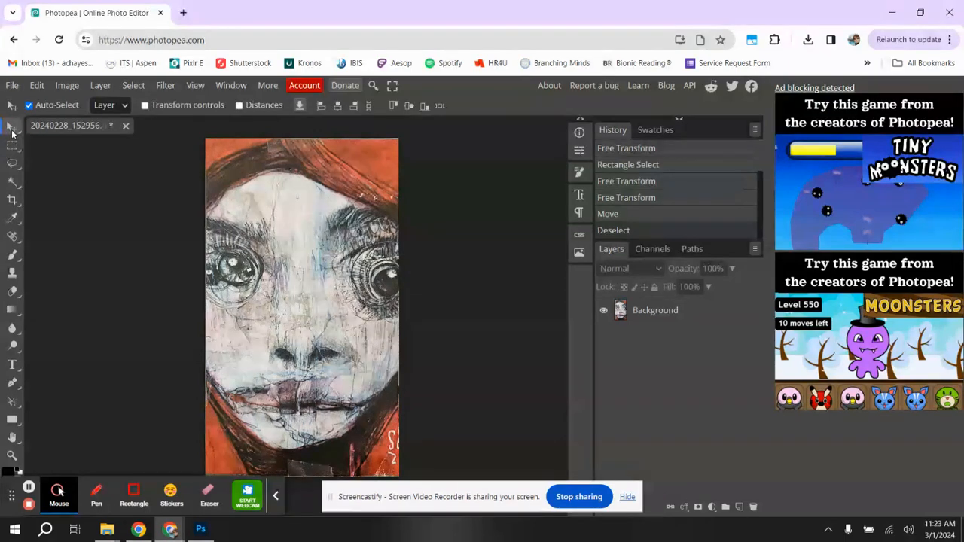
pyautogui.click(60, 87)
pyautogui.moveTo(100, 85)
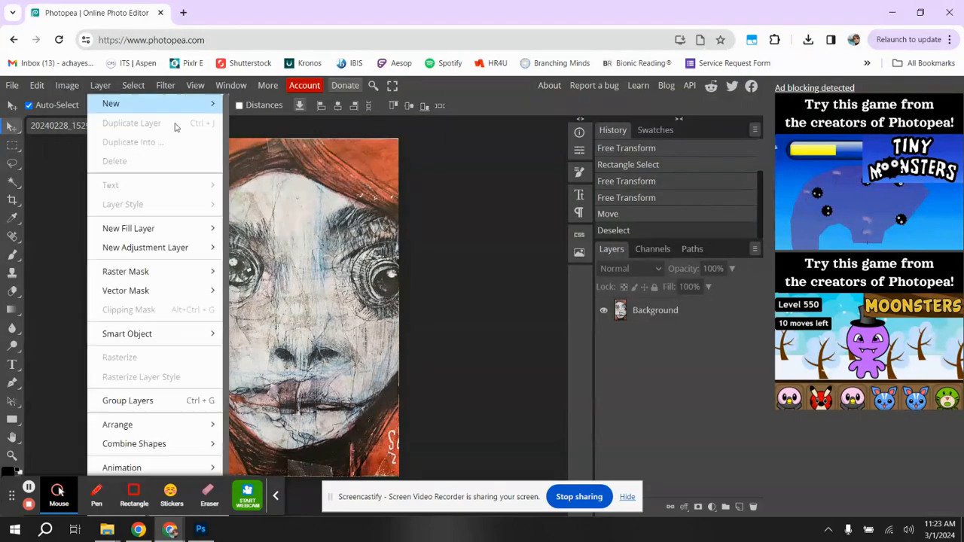
pyautogui.click(9, 130)
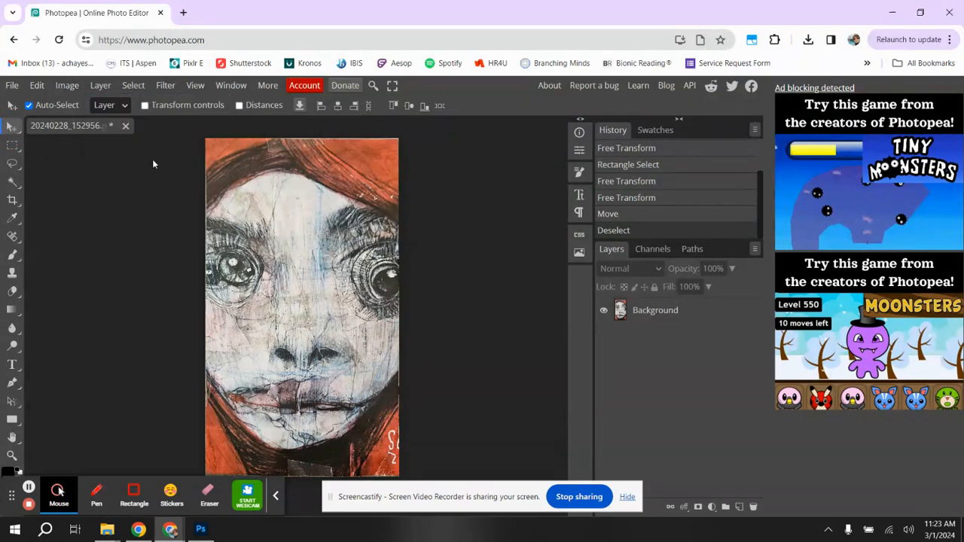
pyautogui.click(316, 234)
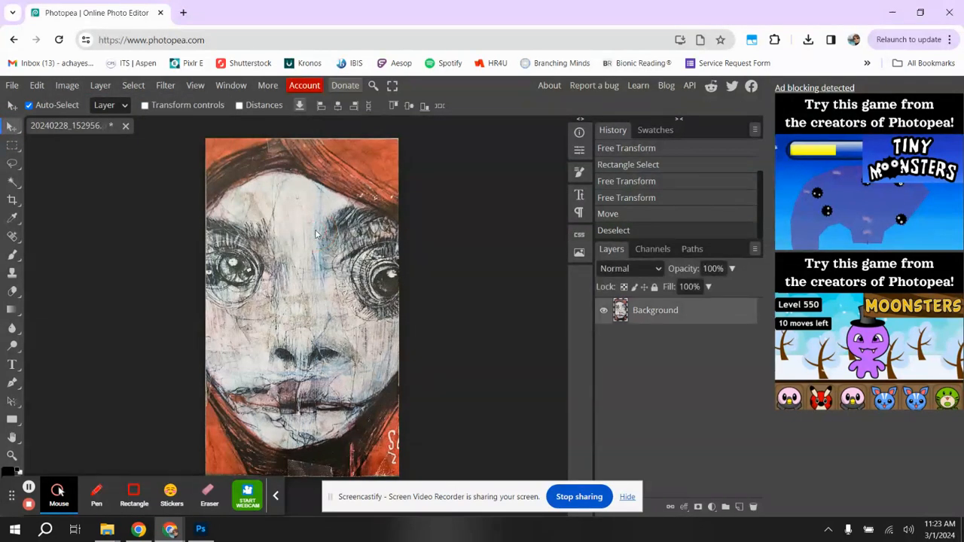
pyautogui.click(67, 86)
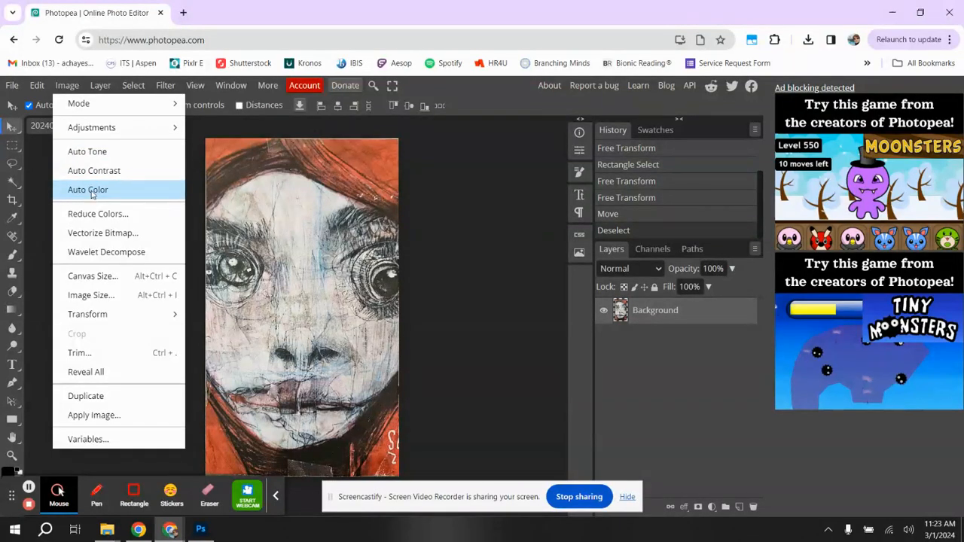
pyautogui.click(93, 155)
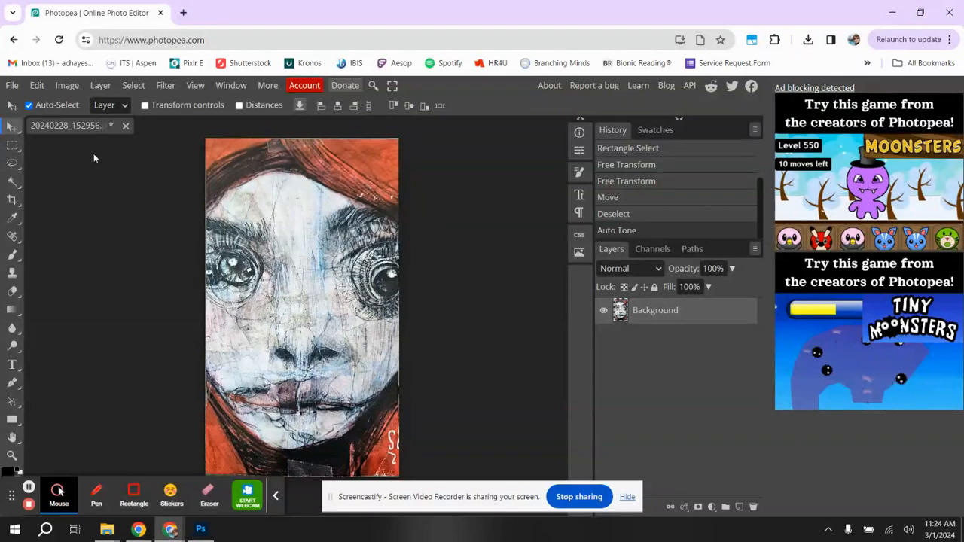
# Undo the Auto Tone, step back to the Rectangle Select history state, and return to the Auto Tone state.
pyautogui.click(37, 85)
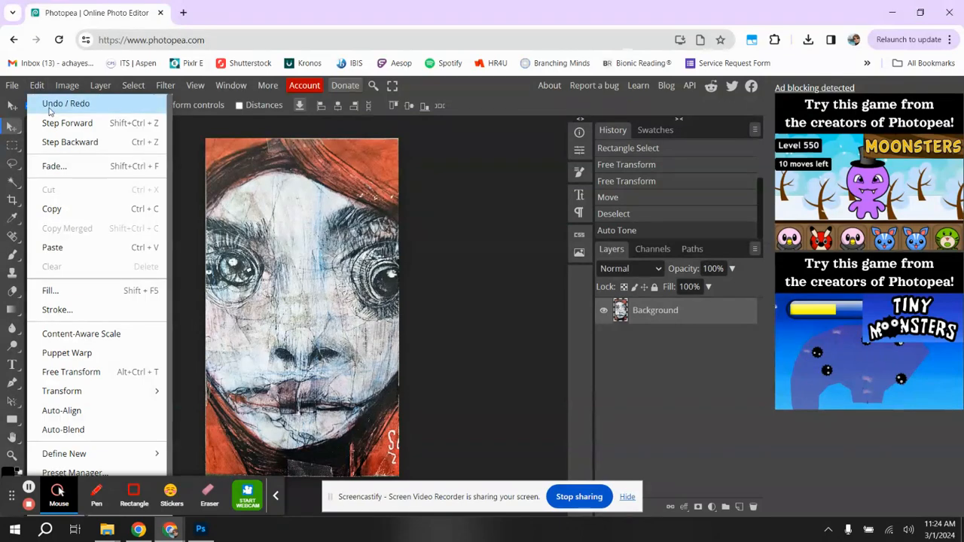
pyautogui.click(50, 110)
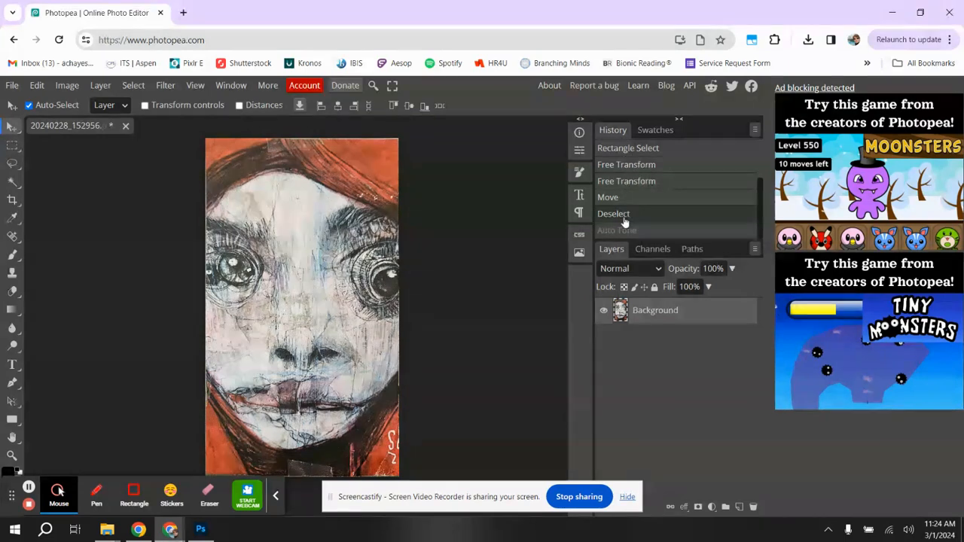
pyautogui.click(628, 148)
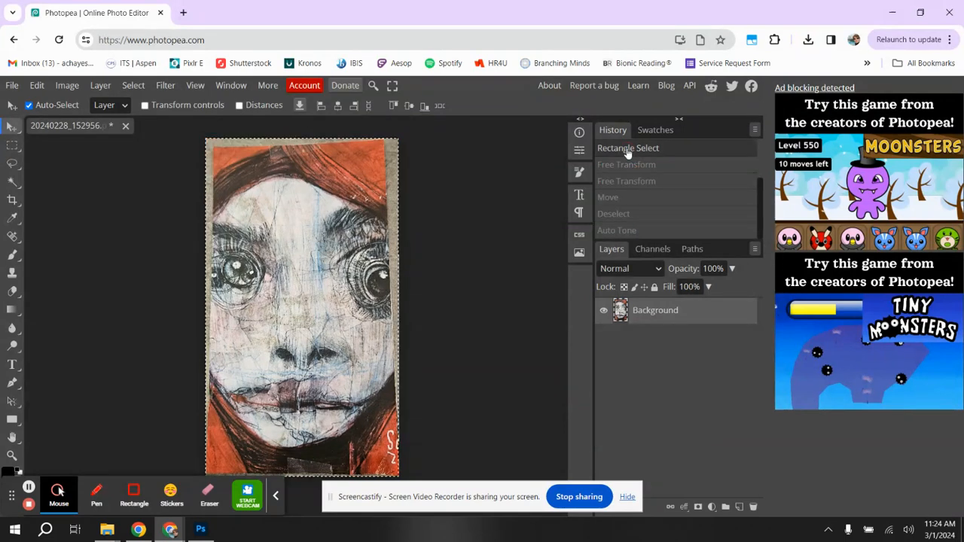
pyautogui.click(622, 215)
pyautogui.click(627, 232)
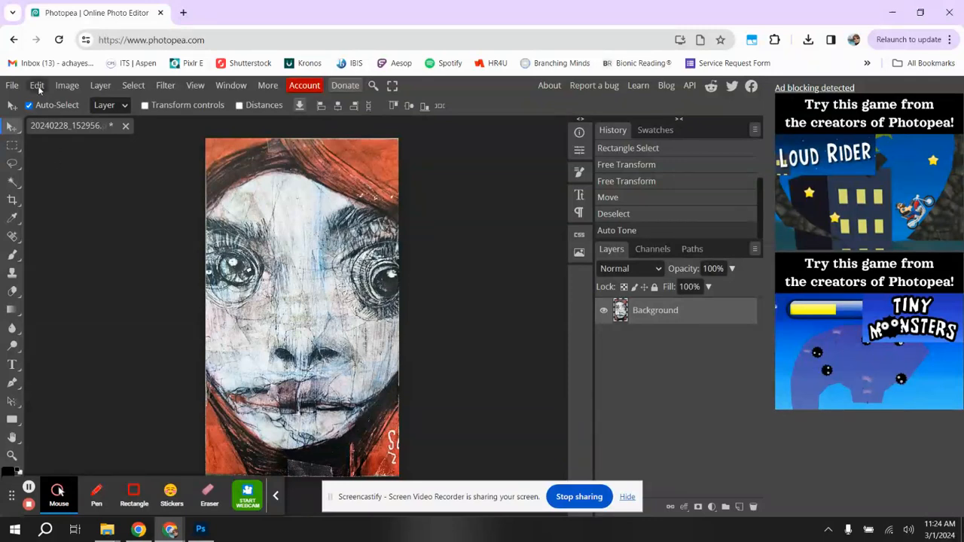
# Apply Auto Contrast and Auto Color to the portrait.
pyautogui.click(67, 85)
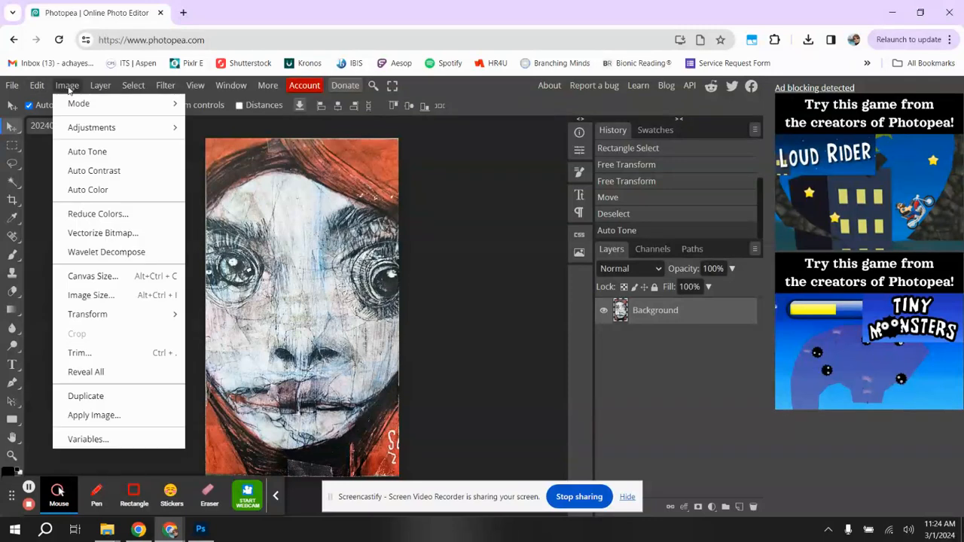
pyautogui.click(96, 172)
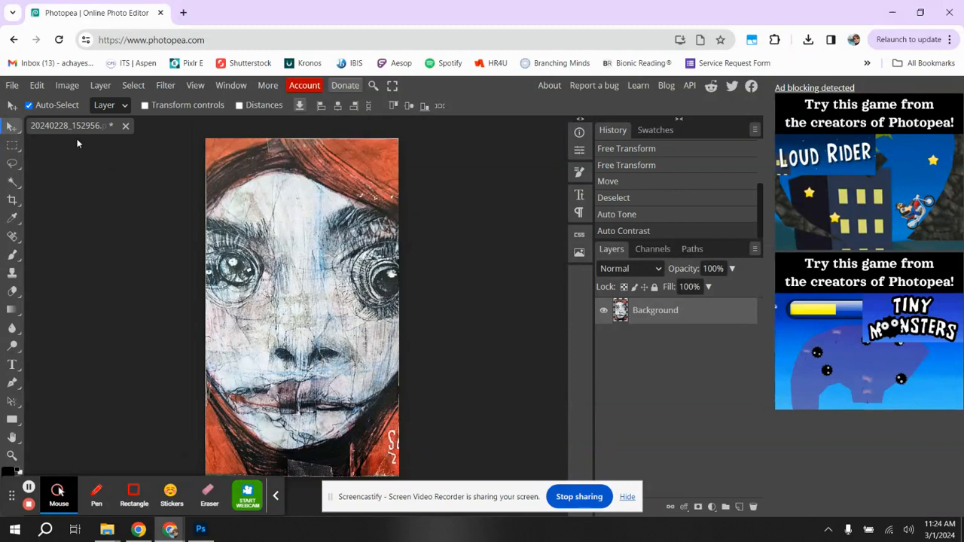
pyautogui.click(67, 86)
pyautogui.click(100, 193)
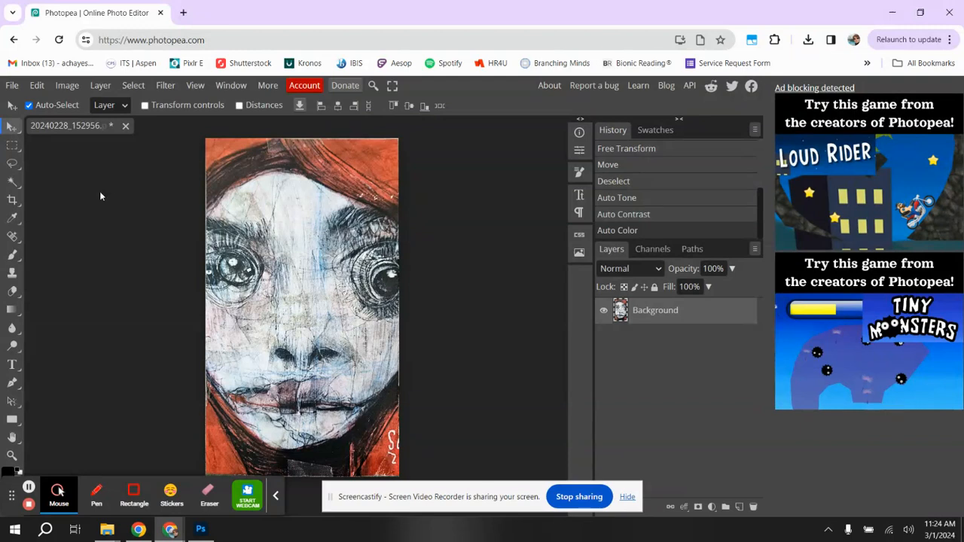
pyautogui.click(67, 88)
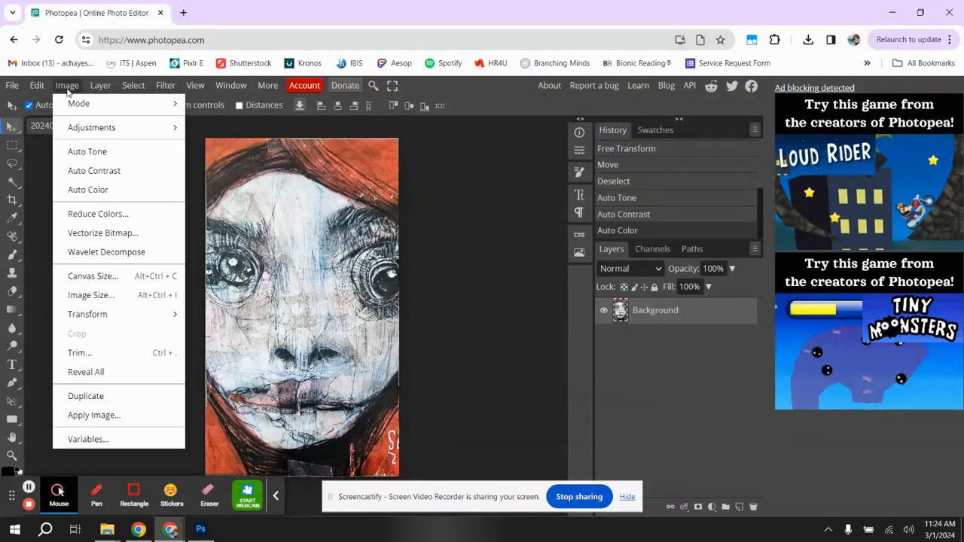
pyautogui.moveTo(85, 136)
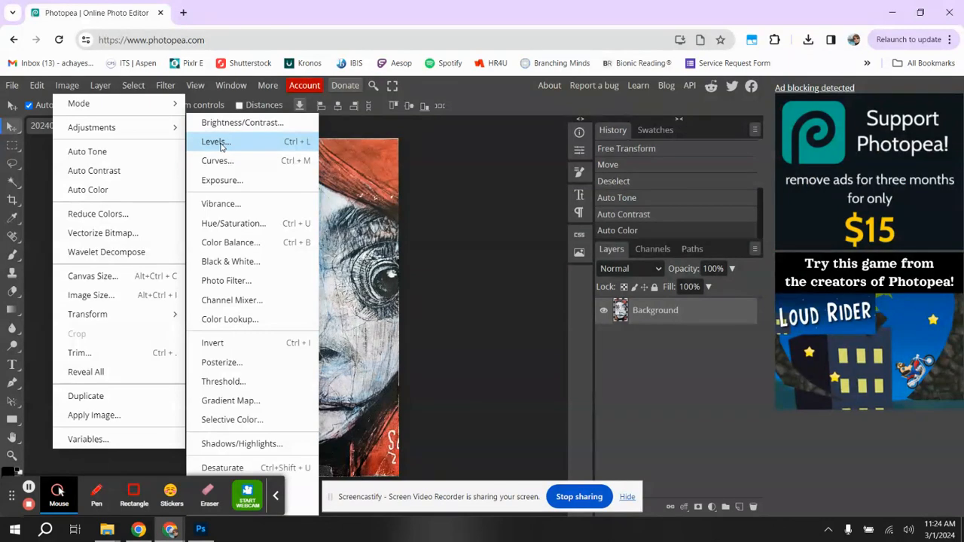
pyautogui.click(332, 499)
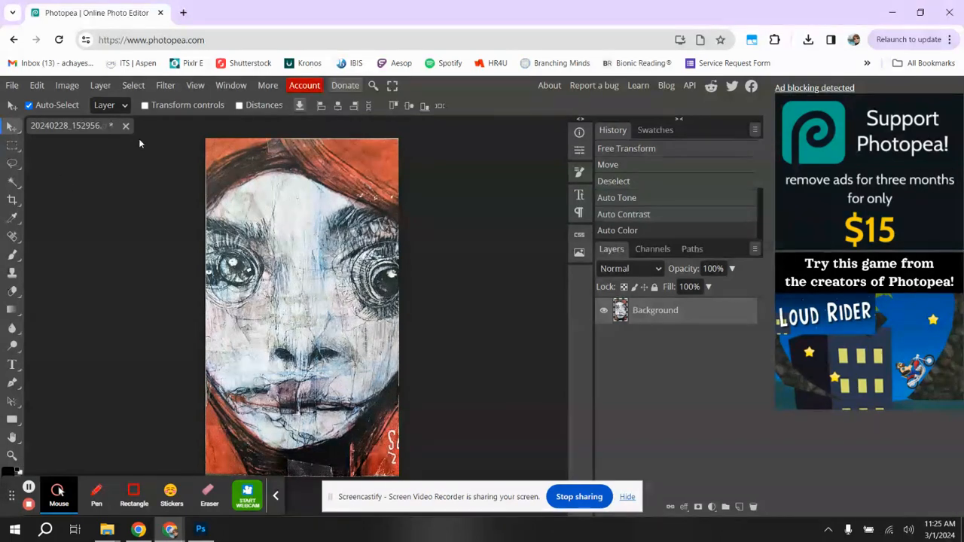
pyautogui.click(67, 86)
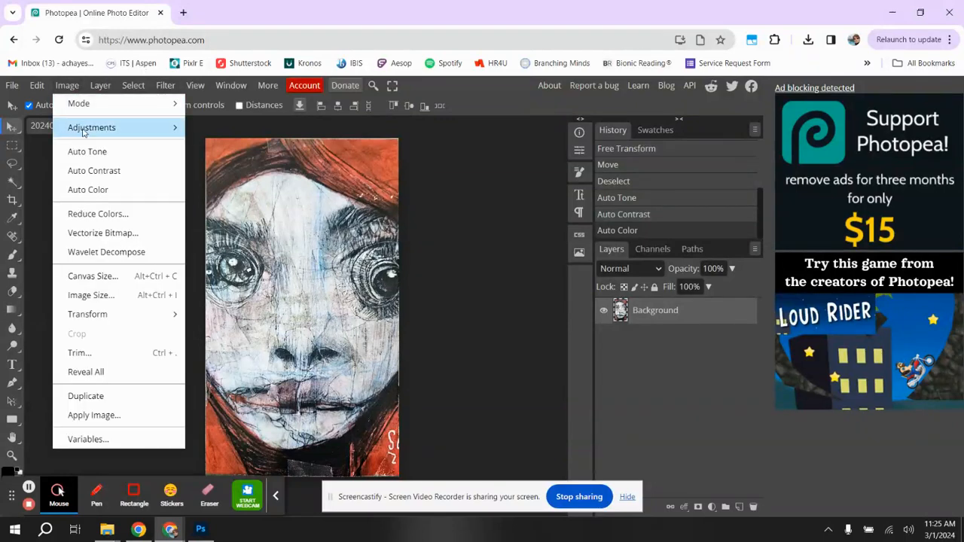
pyautogui.moveTo(82, 130)
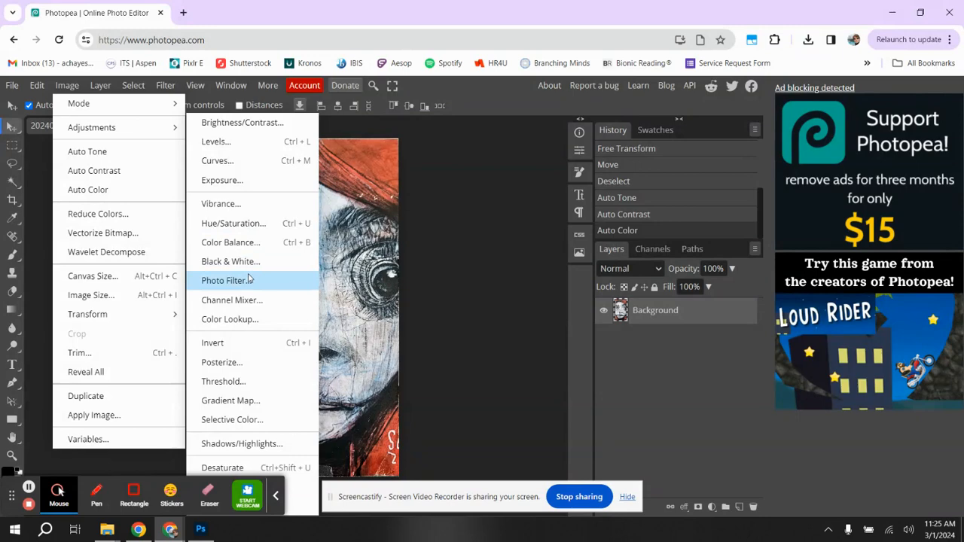
pyautogui.moveTo(37, 86)
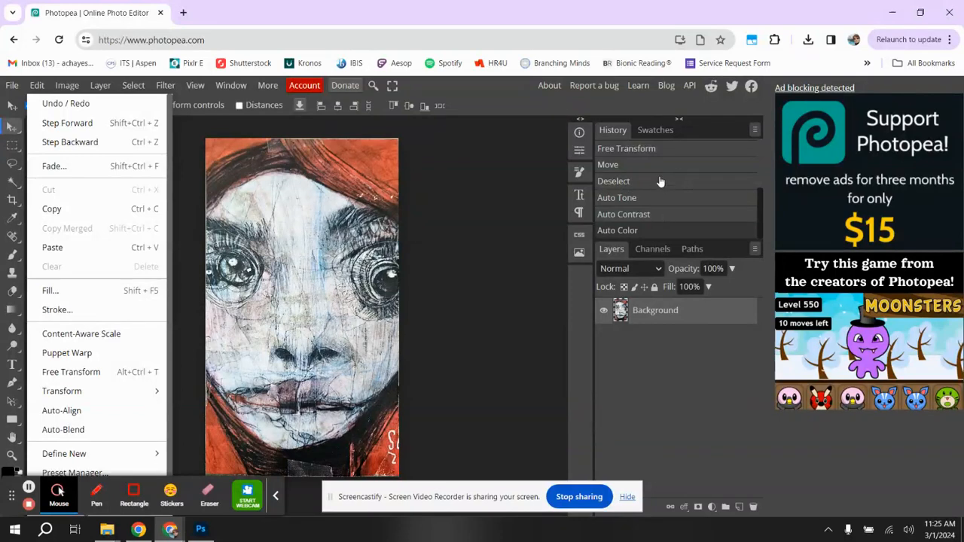
pyautogui.click(455, 193)
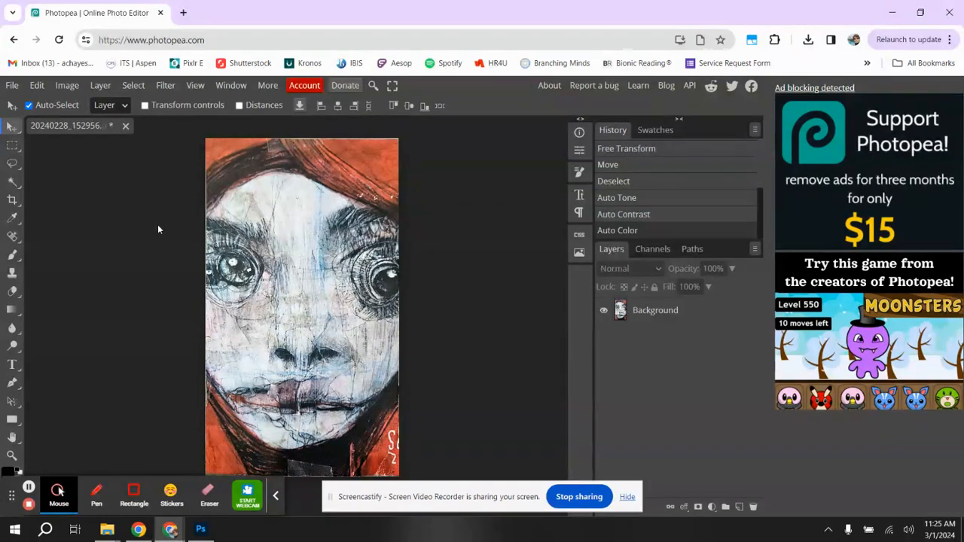
# Start exporting the finished portrait as a JPG.
pyautogui.click(12, 86)
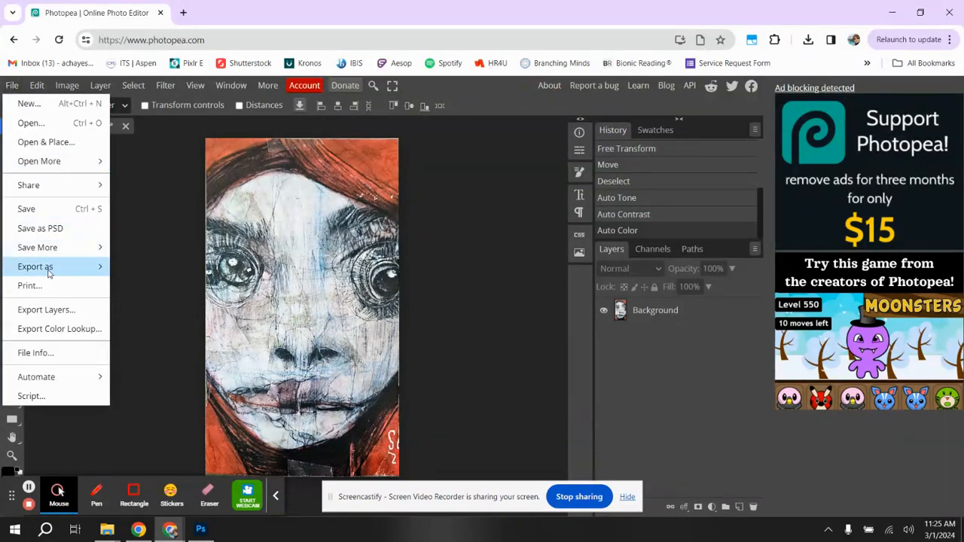
pyautogui.moveTo(49, 274)
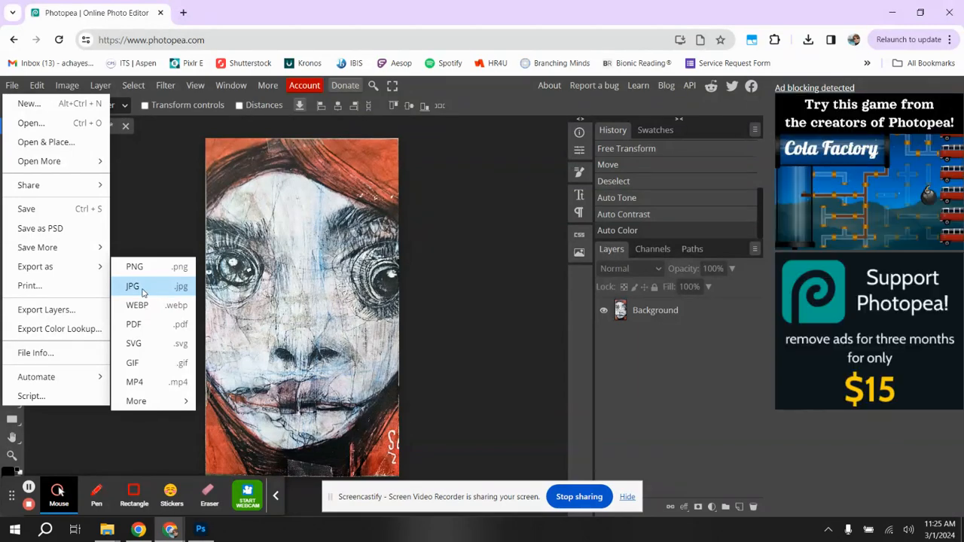
pyautogui.click(136, 288)
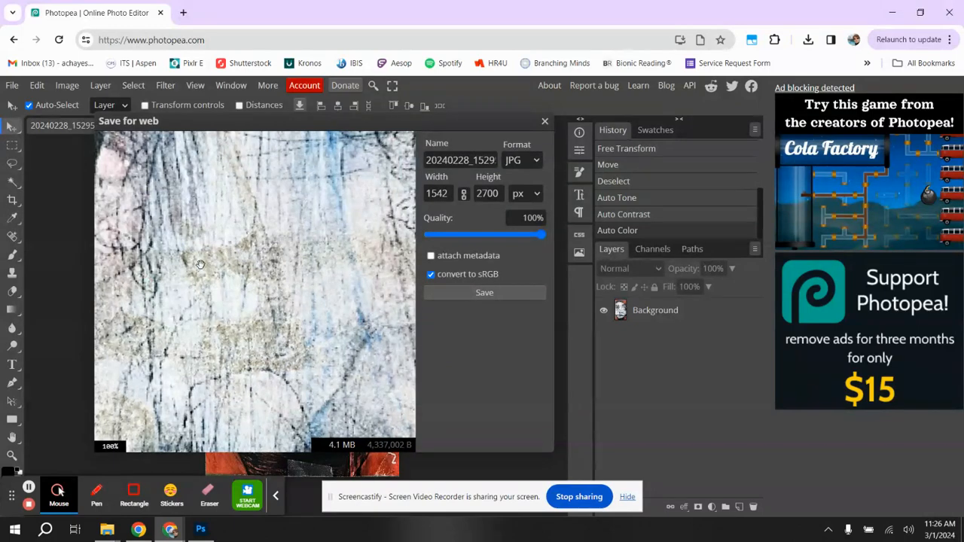
# Examine both eyes and the surrounding detail of the portrait in the 100% export preview.
pyautogui.moveTo(189, 268); pyautogui.dragTo(370, 257)
pyautogui.moveTo(242, 242)
pyautogui.mouseDown()
pyautogui.moveTo(347, 365)
pyautogui.moveTo(399, 375)
pyautogui.moveTo(275, 283)
pyautogui.moveTo(106, 299)
pyautogui.mouseUp()
pyautogui.moveTo(309, 275)
pyautogui.mouseDown()
pyautogui.moveTo(222, 324)
pyautogui.moveTo(218, 221)
pyautogui.moveTo(254, 277)
pyautogui.moveTo(128, 277)
pyautogui.moveTo(177, 283)
pyautogui.mouseUp()
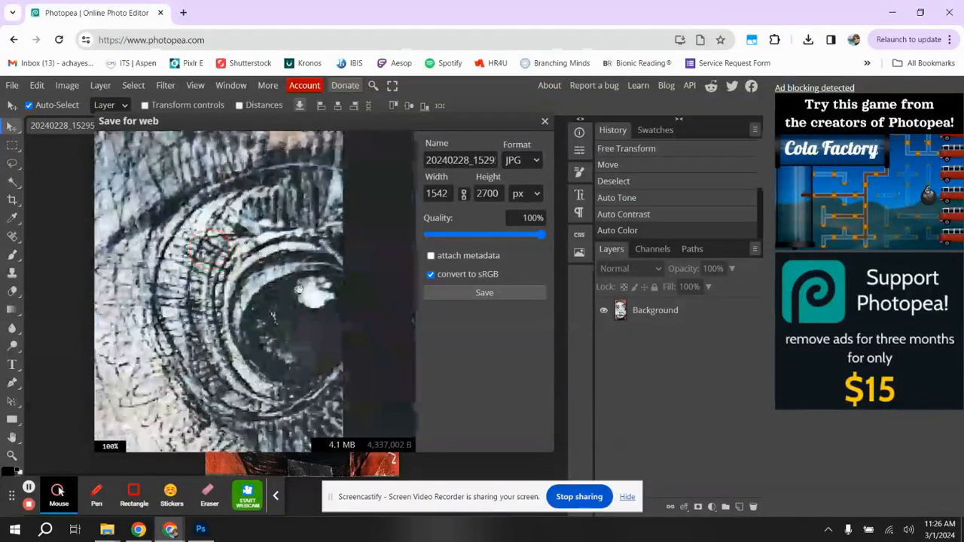
pyautogui.moveTo(195, 376); pyautogui.dragTo(360, 228)
pyautogui.moveTo(294, 380); pyautogui.dragTo(252, 227)
pyautogui.moveTo(244, 346); pyautogui.dragTo(279, 254)
pyautogui.moveTo(285, 202); pyautogui.dragTo(335, 391)
pyautogui.moveTo(280, 260); pyautogui.dragTo(376, 483)
pyautogui.moveTo(208, 300); pyautogui.dragTo(185, 327)
pyautogui.moveTo(318, 309); pyautogui.dragTo(305, 312)
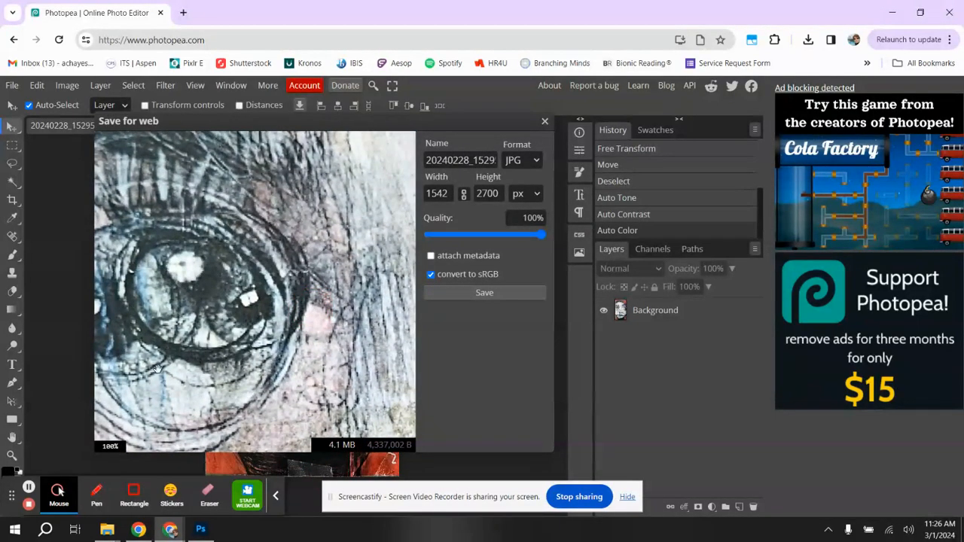
# Name the export file with the artist's surname followed by "_example_2".
pyautogui.click(455, 161)
pyautogui.doubleClick(456, 160)
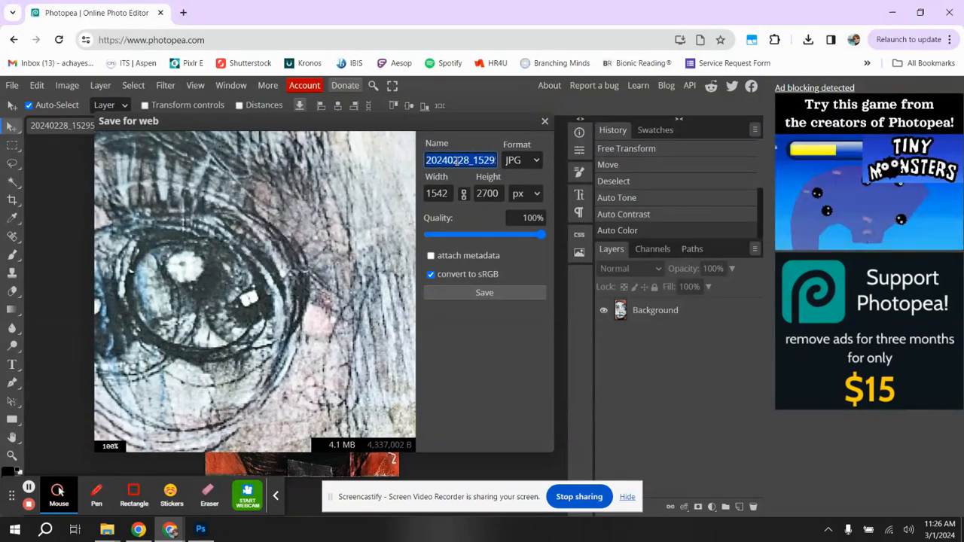
pyautogui.write('Hayes')
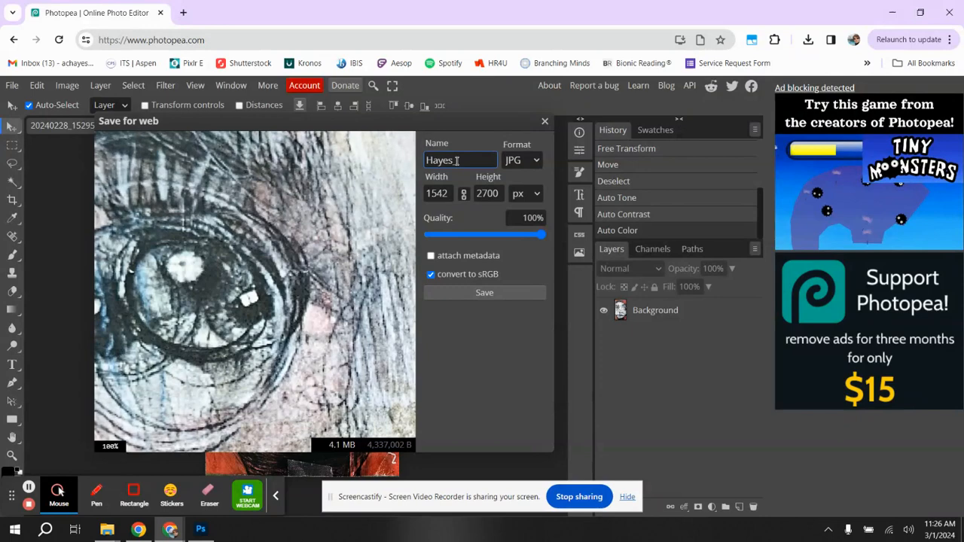
pyautogui.write(' example_')
pyautogui.write('2')
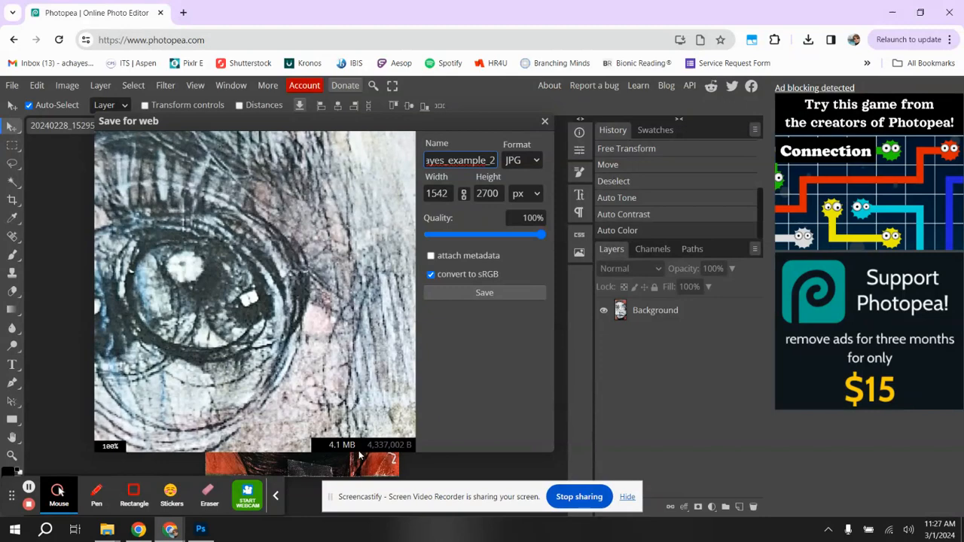
# Try JPG quality settings of 70% and lower, and return the quality to 100%.
pyautogui.moveTo(541, 235); pyautogui.dragTo(509, 240)
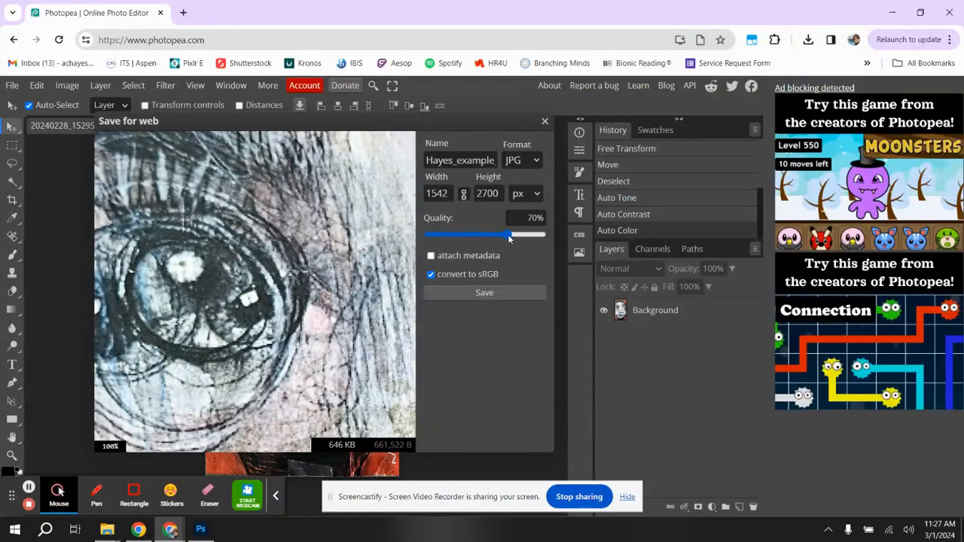
pyautogui.moveTo(508, 235); pyautogui.dragTo(441, 238)
pyautogui.click(440, 235)
pyautogui.moveTo(441, 236); pyautogui.dragTo(546, 241)
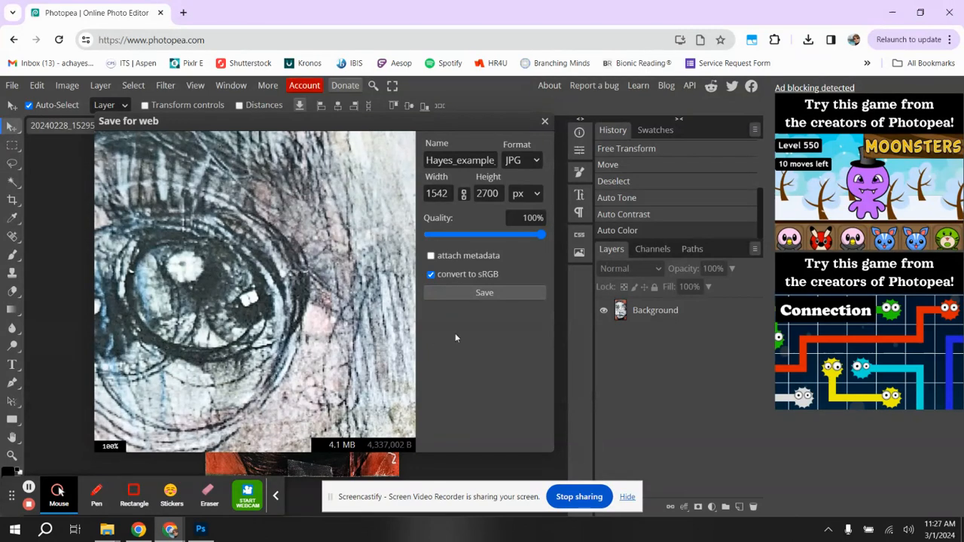
# Save the JPG export at 1542 by 2700 px.
pyautogui.click(484, 293)
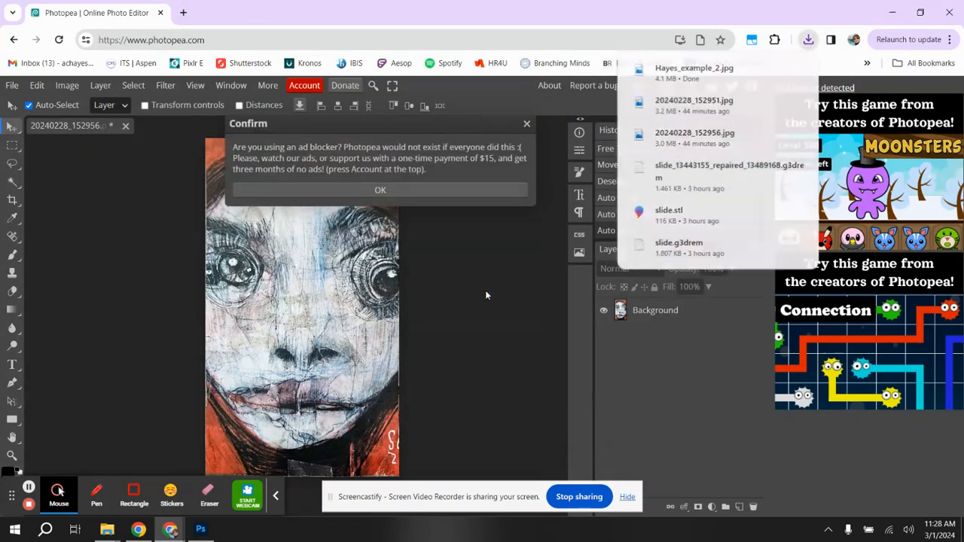